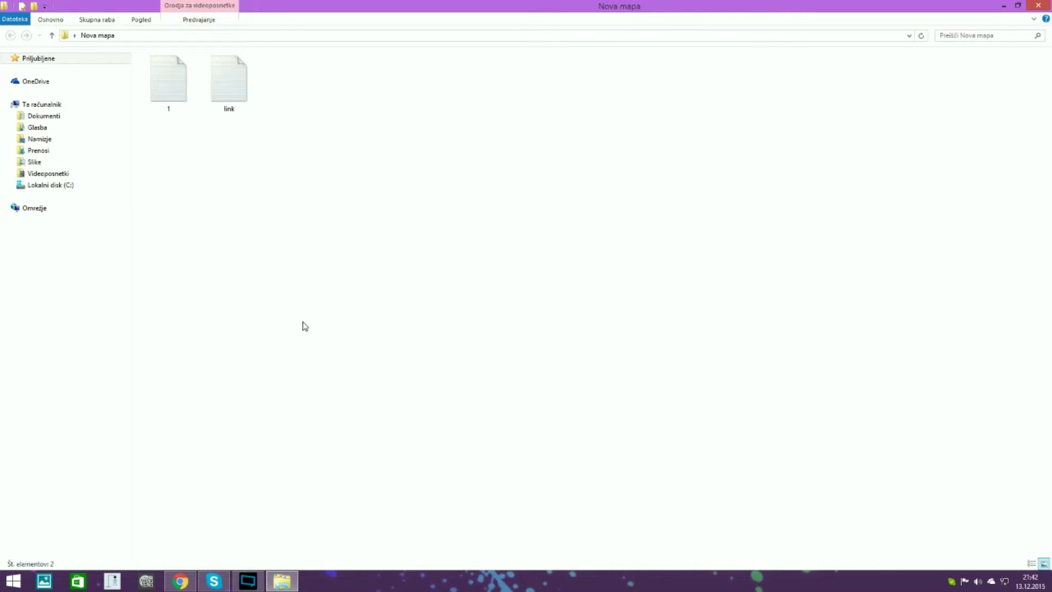
Open the link text file in the Nova mapa folder and select the Ogar download address in it.
click(230, 87)
double_click(230, 87)
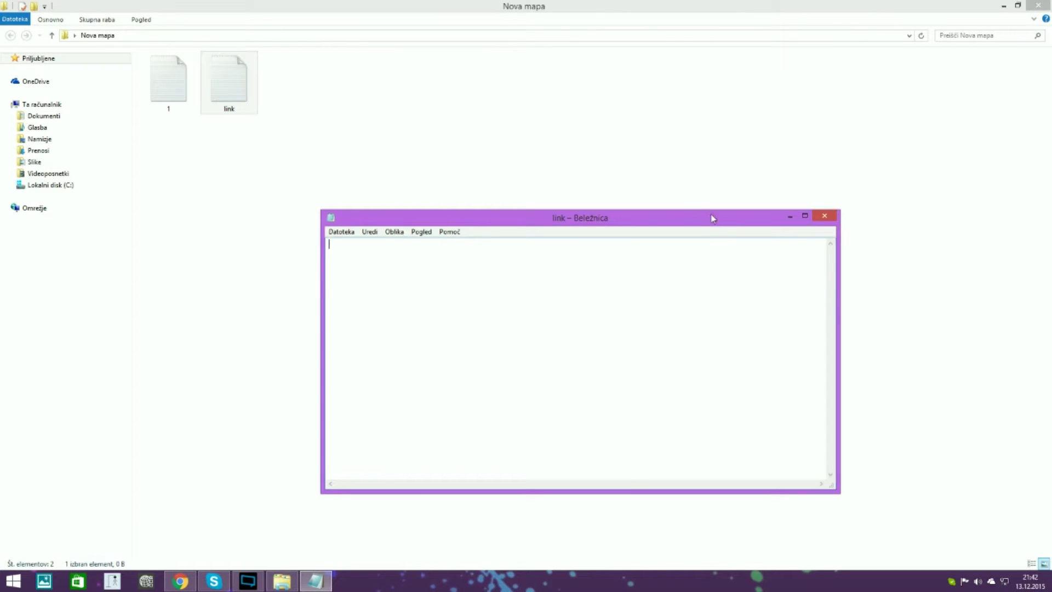
key(alt+Tab)
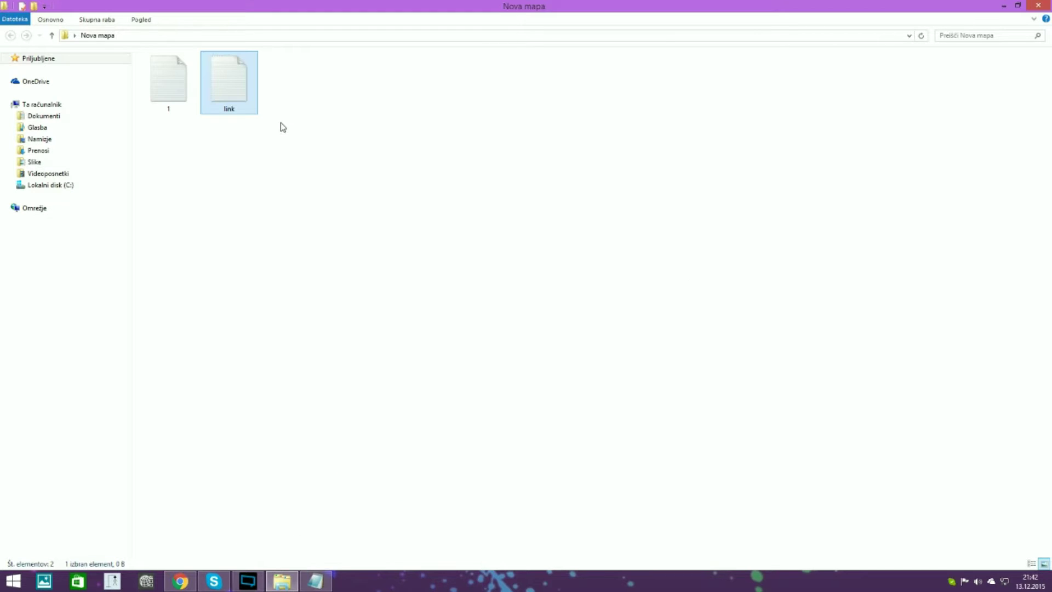
double_click(235, 82)
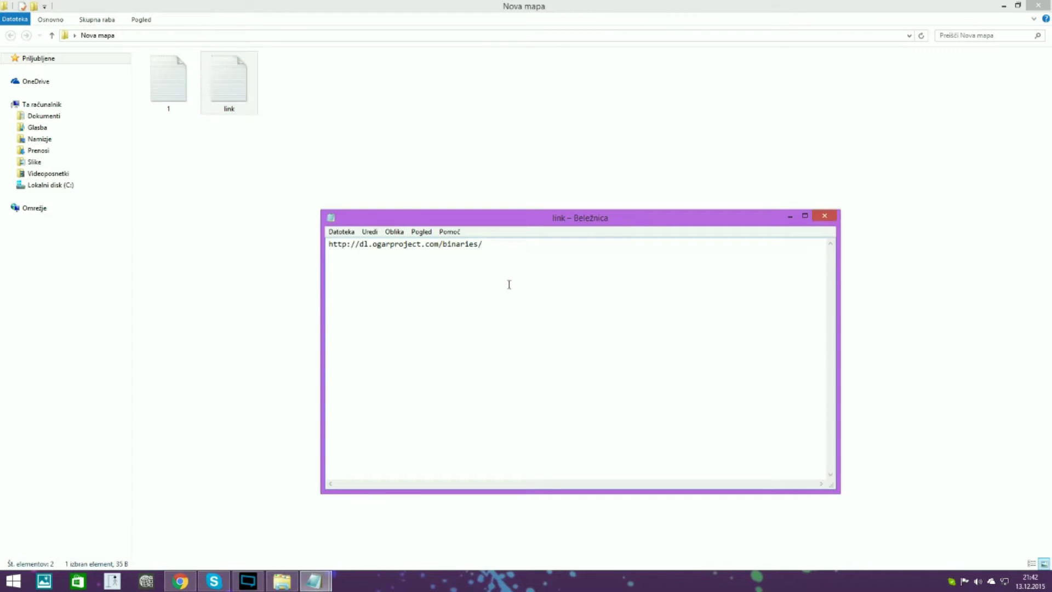
drag(455, 246, 332, 245)
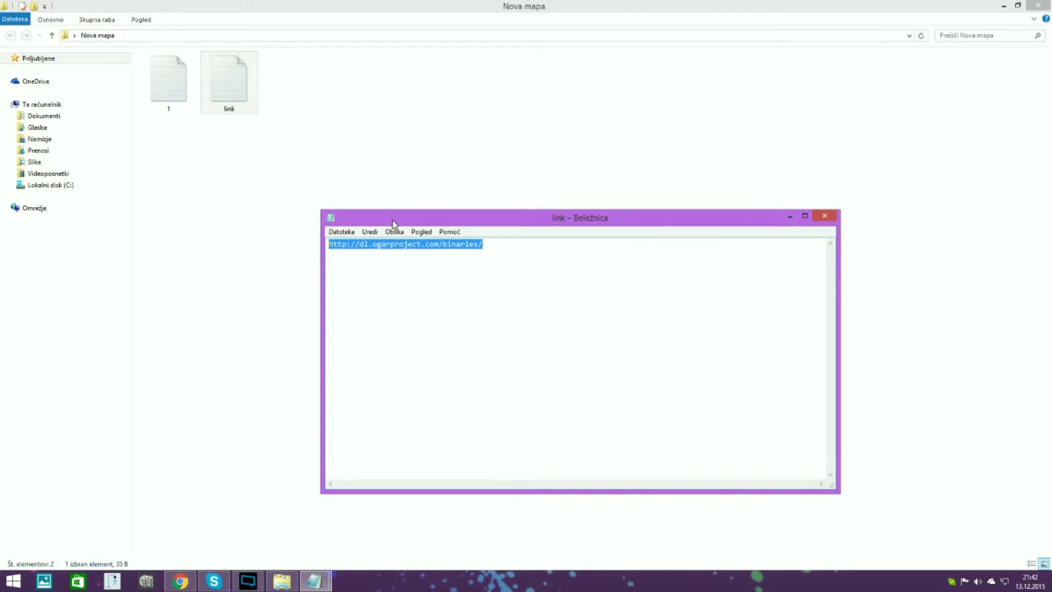
Switch to Chrome, open the 0683096 build folder in the binaries index, and download Ogar-windows-0683096.exe.
key(alt+Tab)
click(181, 581)
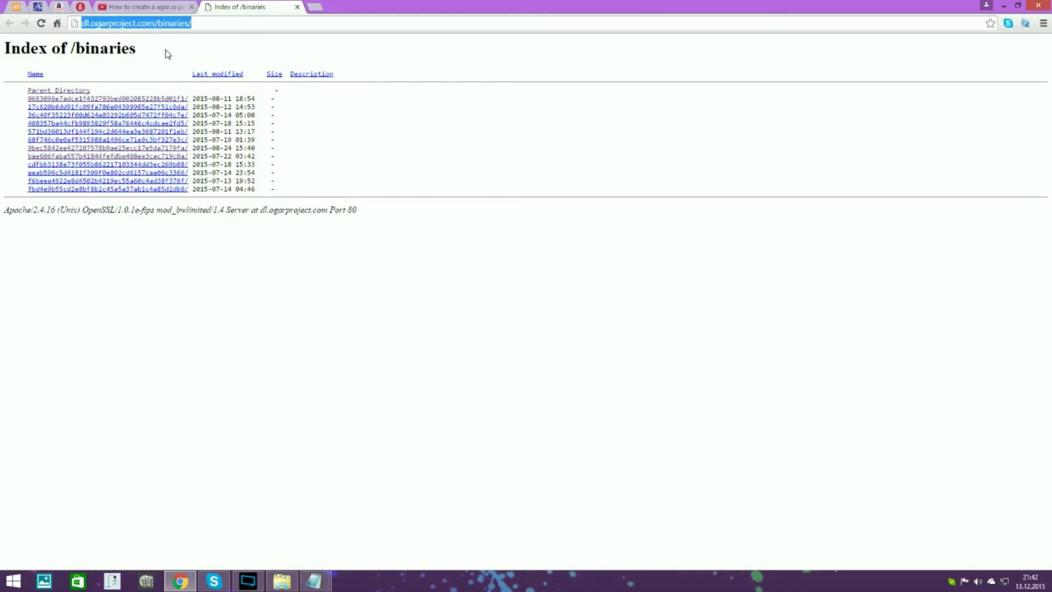
click(200, 22)
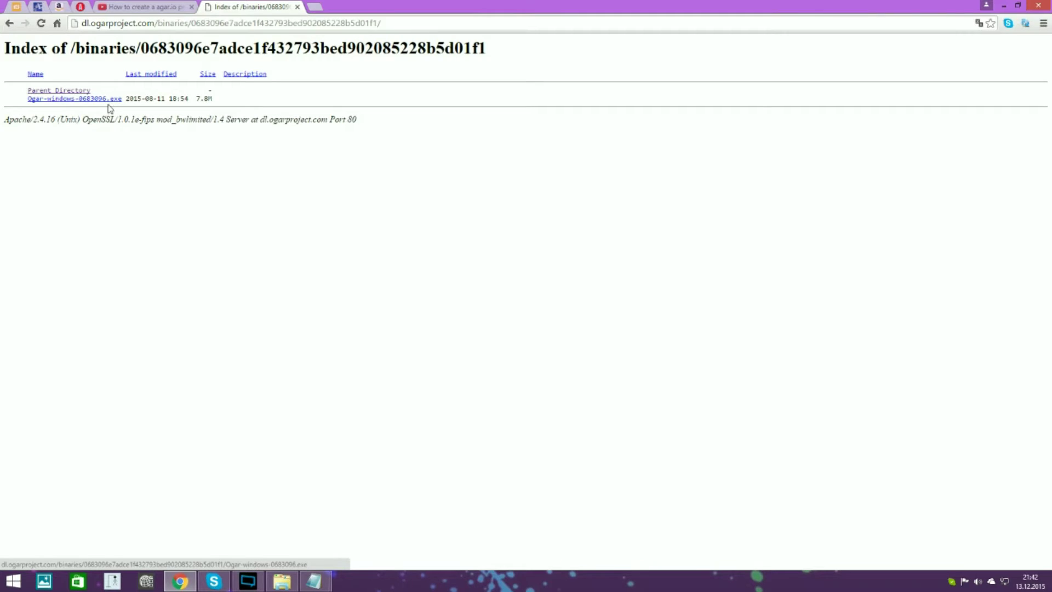
click(108, 101)
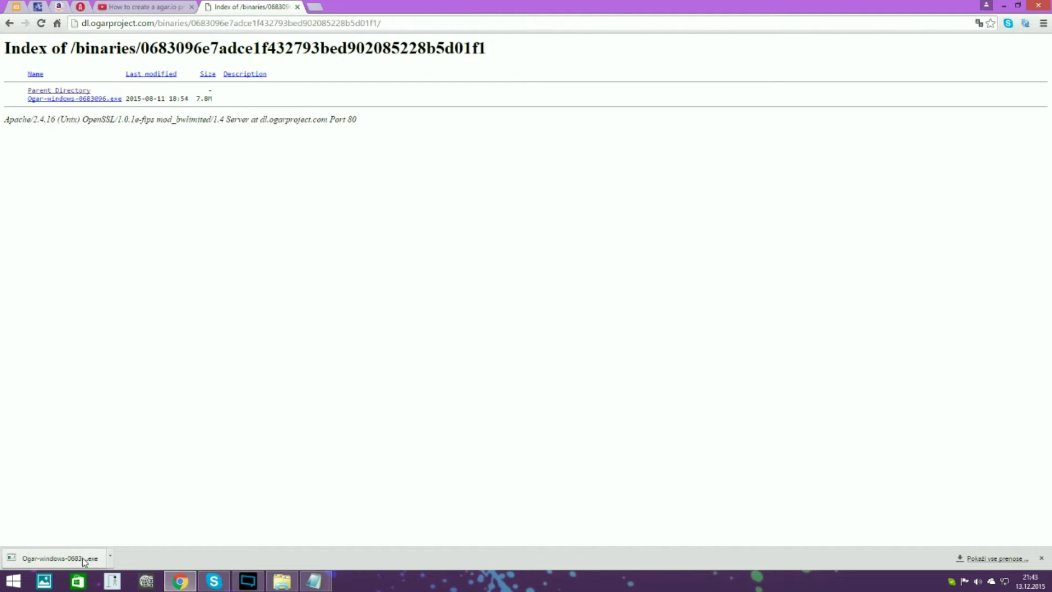
Show the desktop and move the Nova mapa and private server folders to free spots near its middle.
key(super+d)
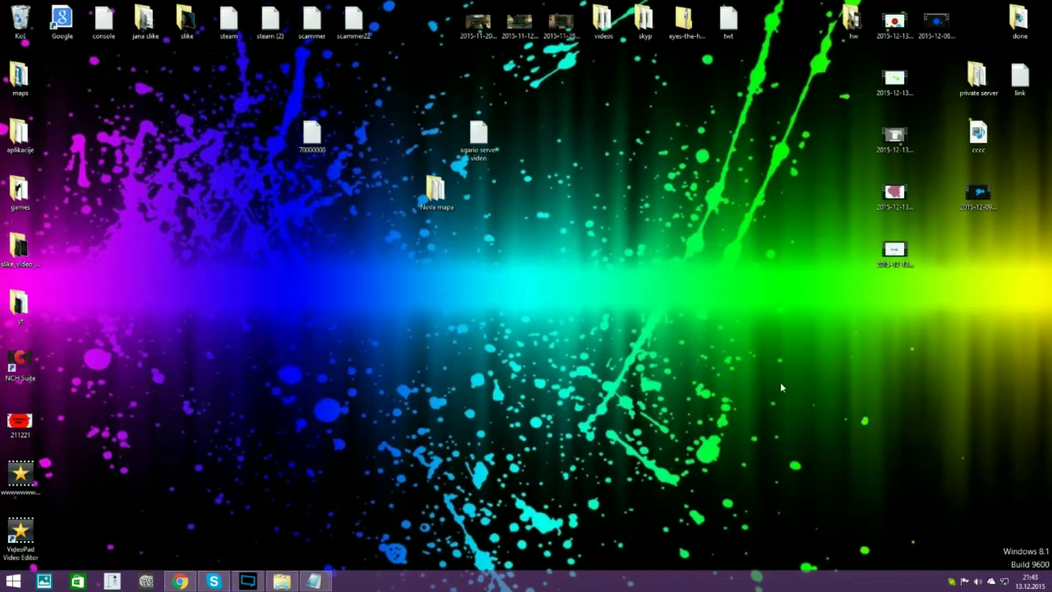
drag(436, 189, 686, 137)
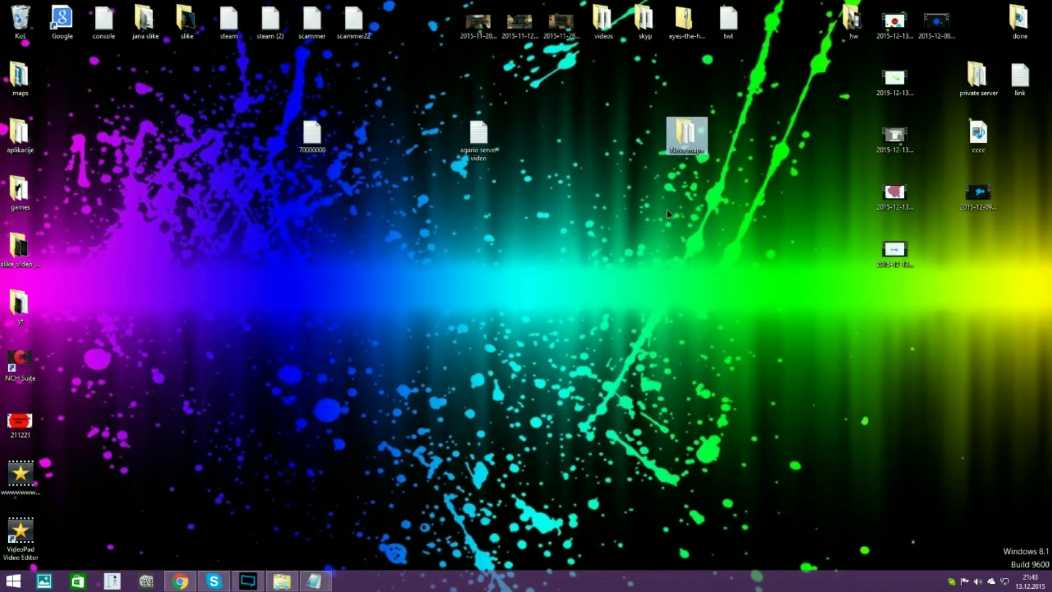
double_click(687, 136)
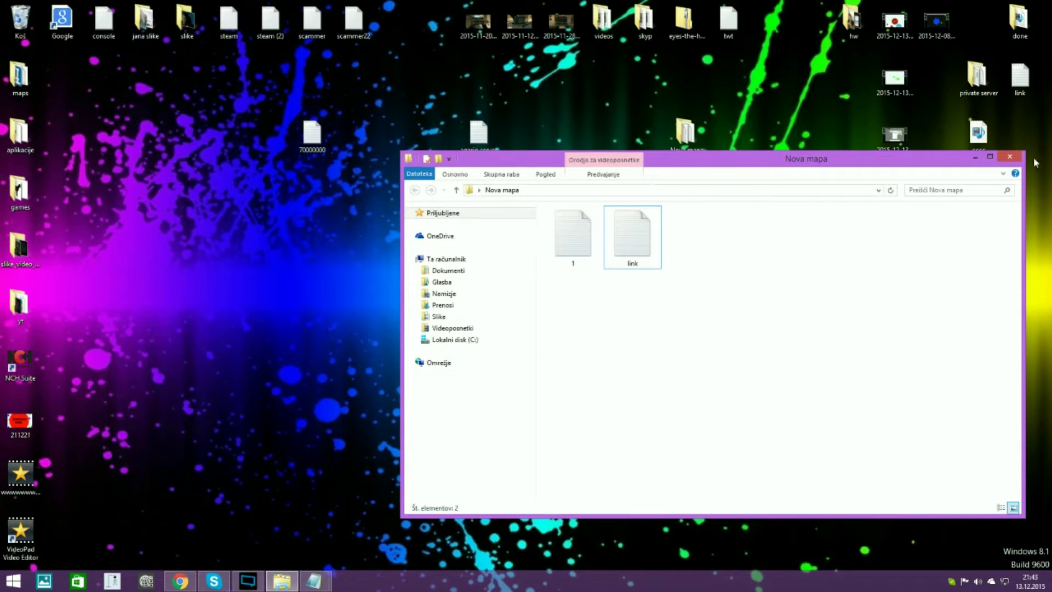
click(1019, 158)
drag(977, 77, 567, 247)
double_click(567, 247)
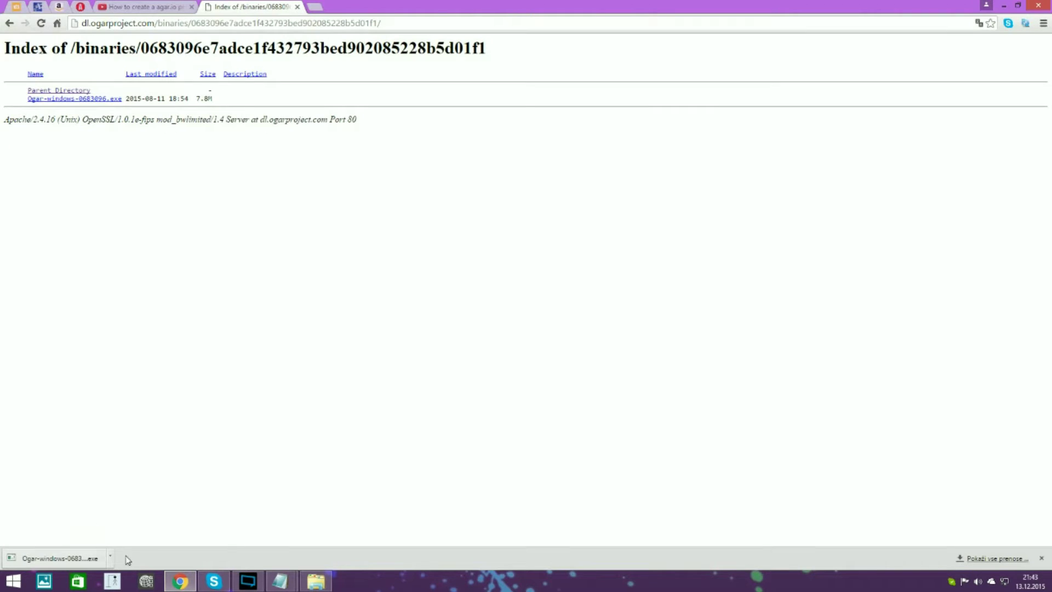
Show the downloaded Ogar-windows-0683096 file in its folder and move it onto the desktop.
click(111, 558)
click(142, 518)
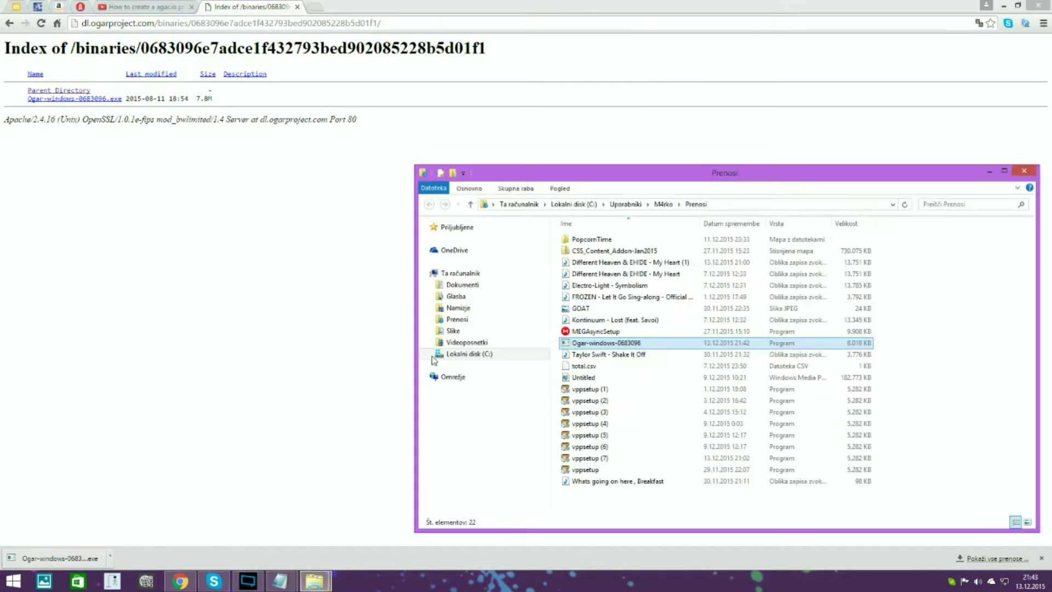
drag(605, 348, 386, 320)
drag(395, 249, 353, 249)
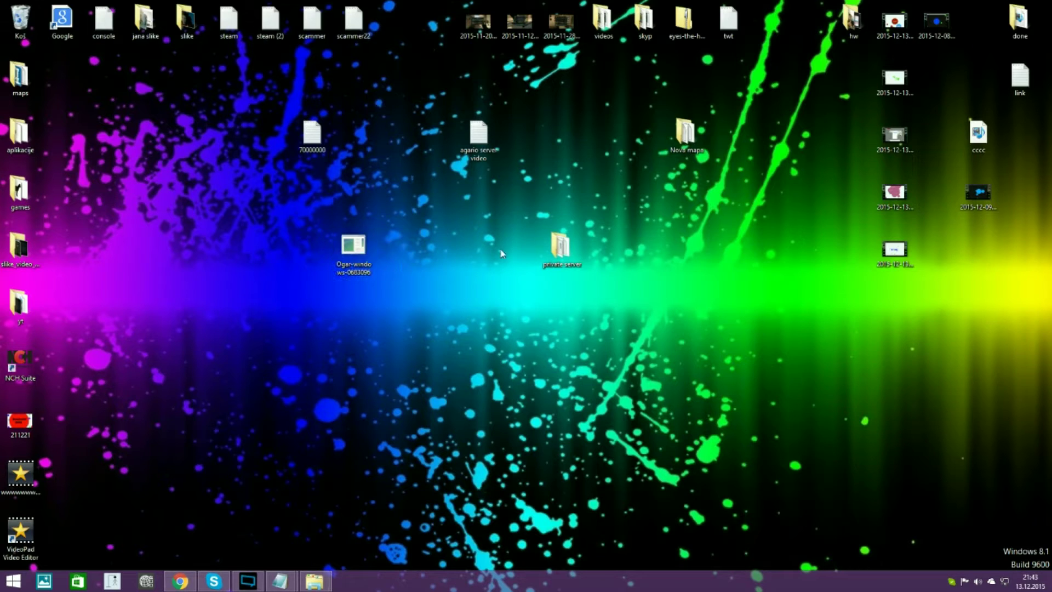
Run Ogar-windows-0683096 from the desktop and allow it public network access through the Windows firewall.
click(374, 245)
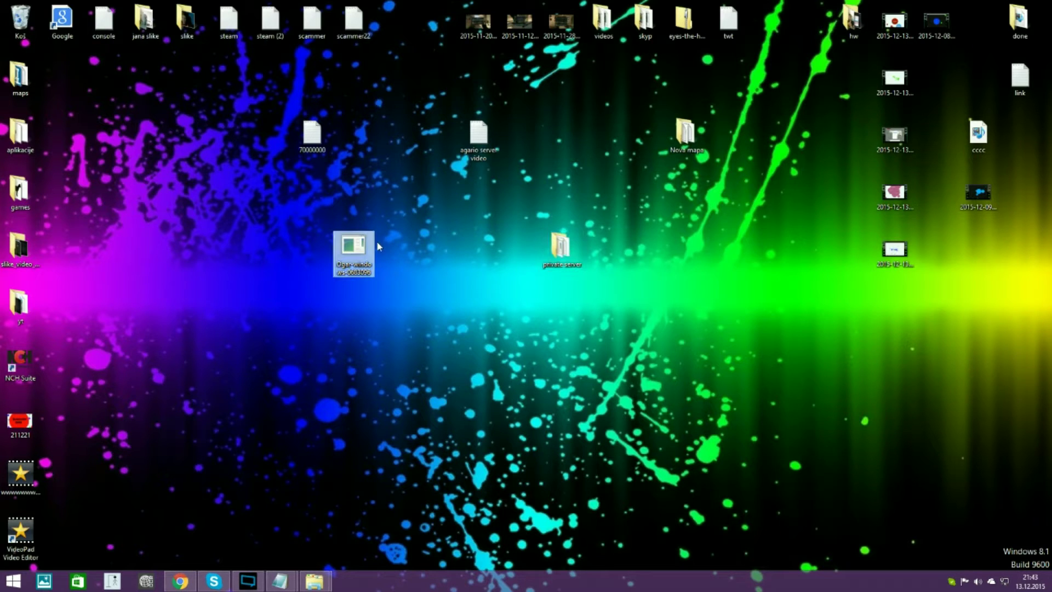
double_click(376, 246)
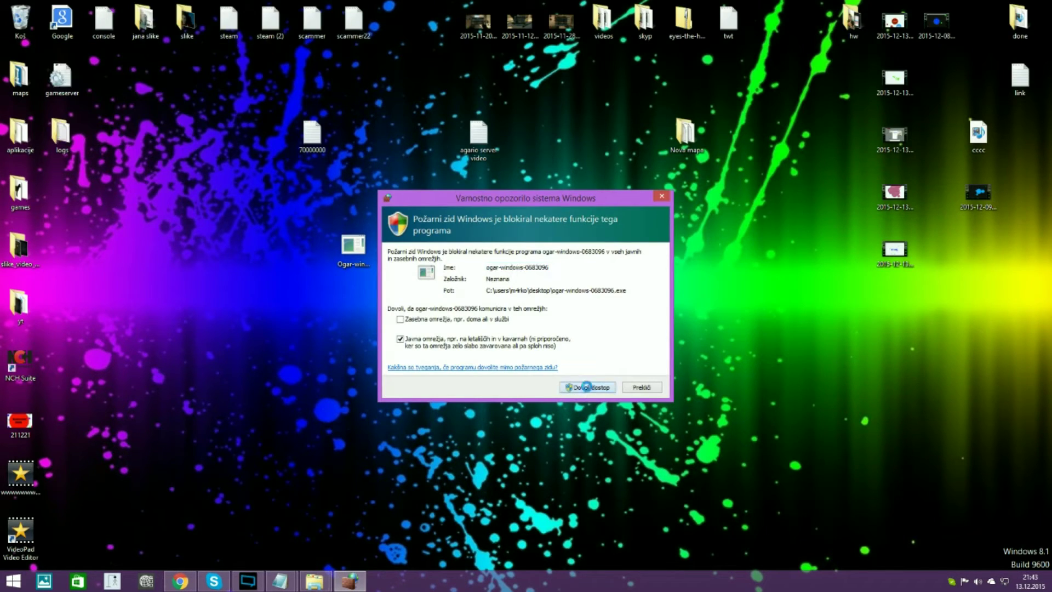
click(586, 387)
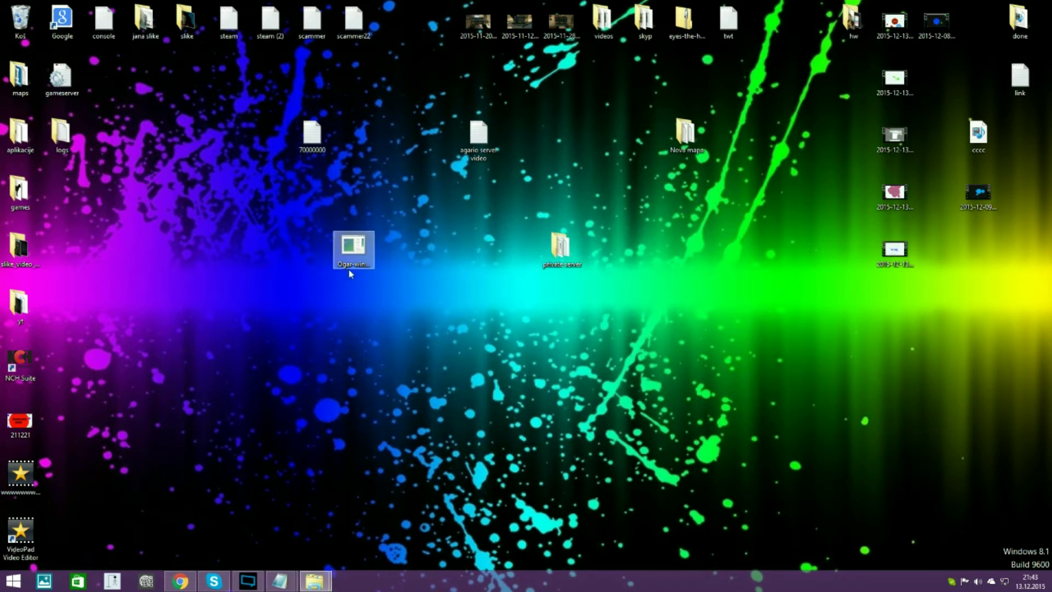
Group the gameserver file and logs folder with the Ogar program on the desktop.
click(328, 255)
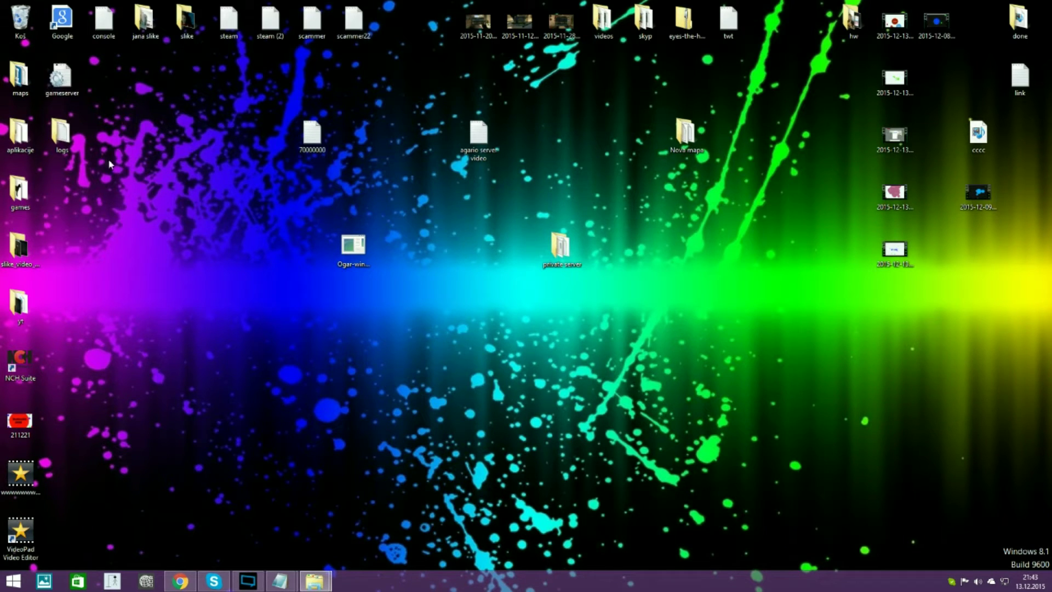
drag(110, 164, 382, 317)
click(335, 338)
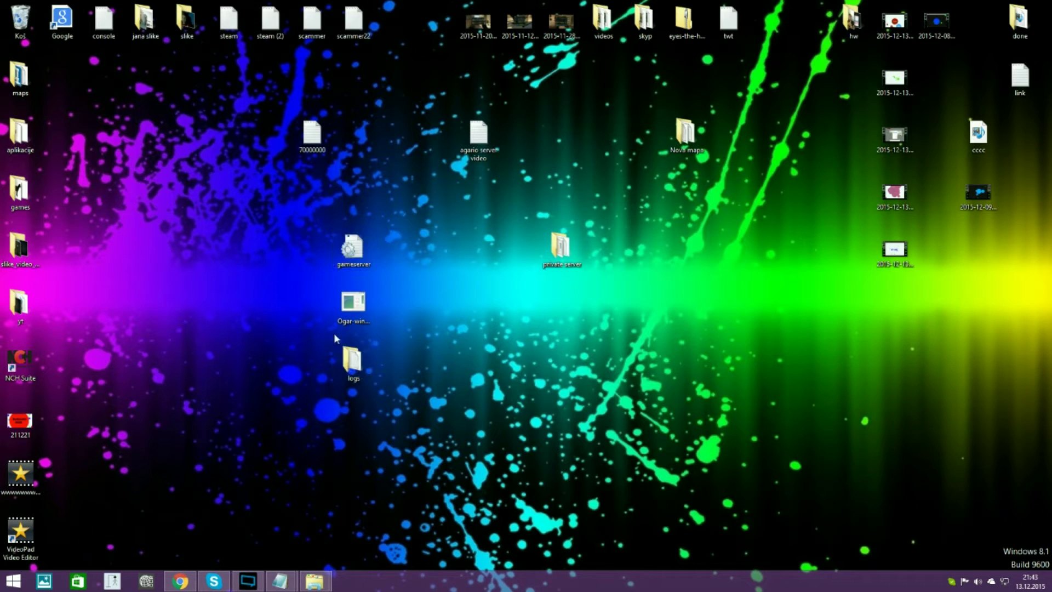
Open the private server folder and delete the gameserver, Ogar and logs items from the desktop.
double_click(563, 259)
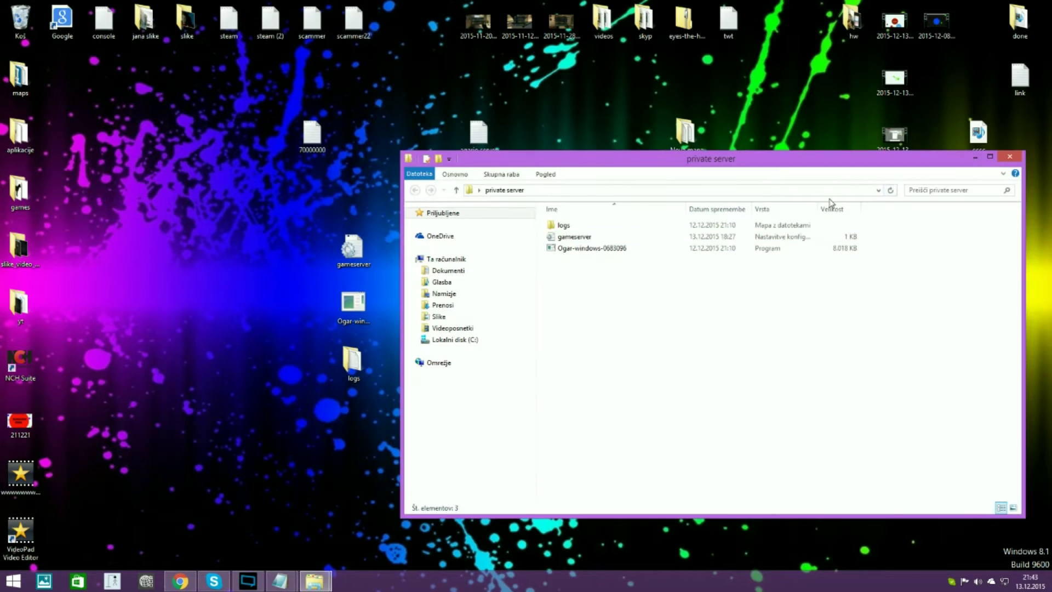
drag(288, 394, 361, 233)
right_click(364, 242)
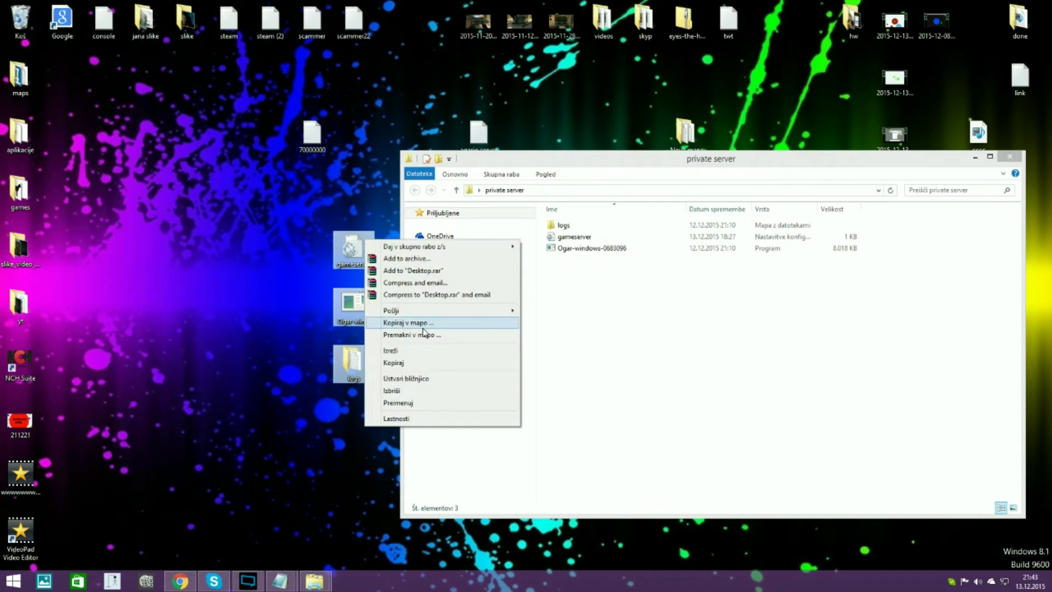
click(413, 394)
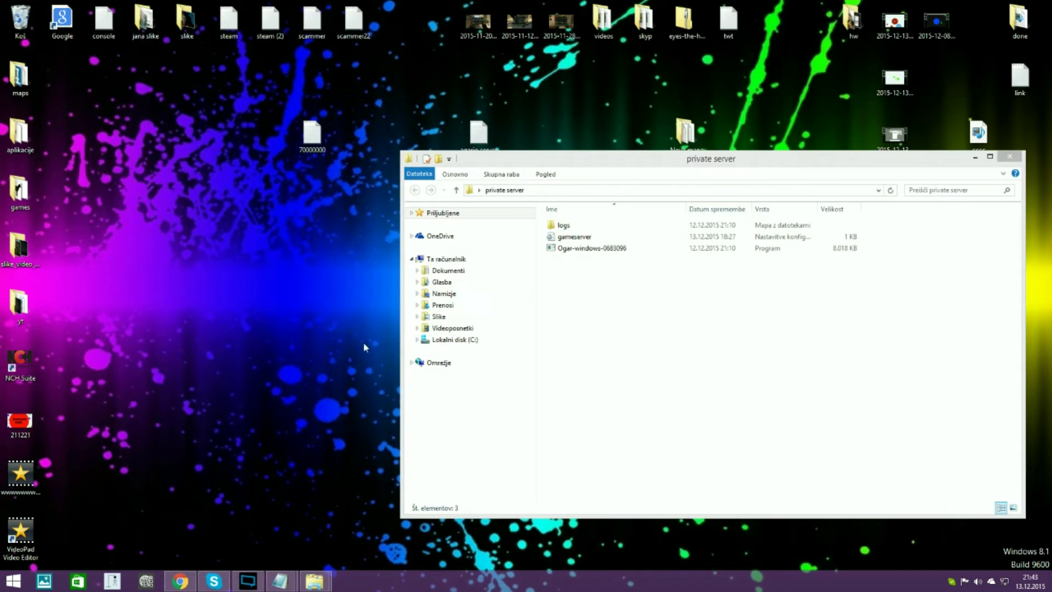
Look over the server settings in the private server folder's gameserver file and close it.
double_click(591, 238)
scroll(725, 282, down, 1)
drag(828, 285, 815, 263)
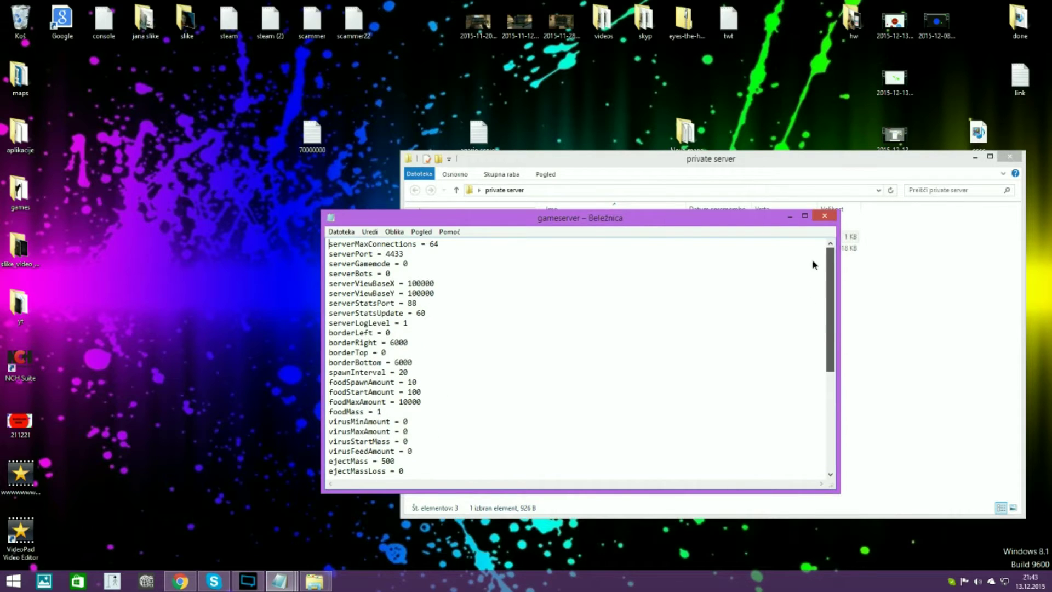
click(824, 215)
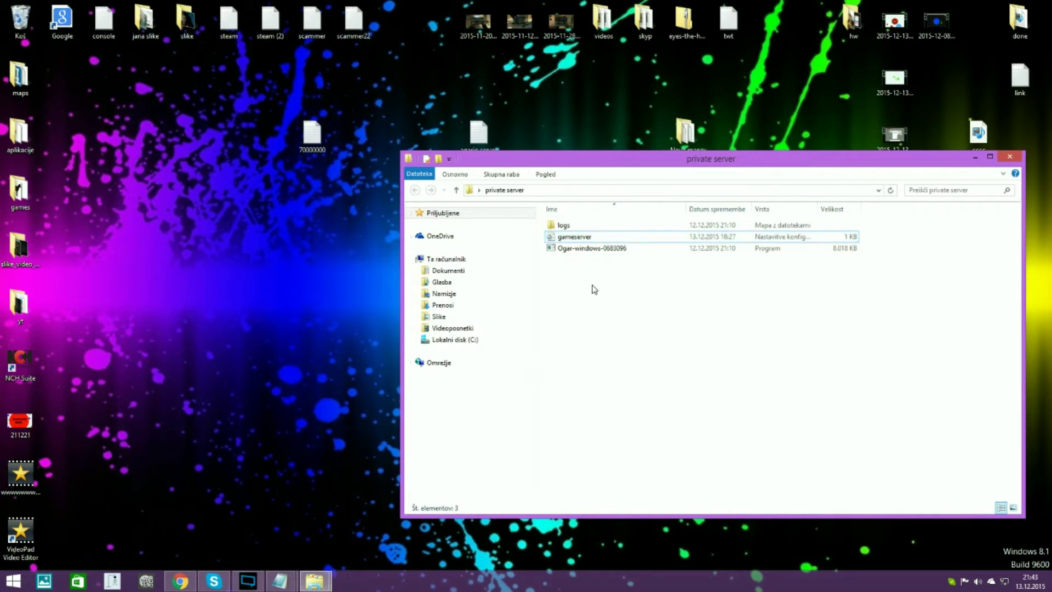
Set serverPort to 4433 in the private server folder's gameserver file, saving the change on closing.
double_click(575, 237)
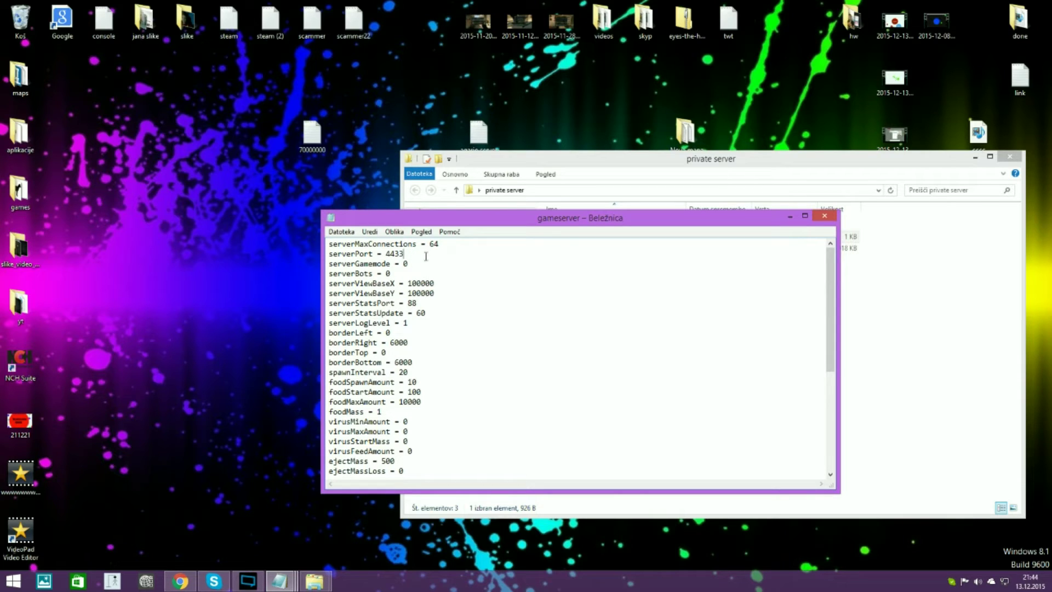
key(BackSpace)
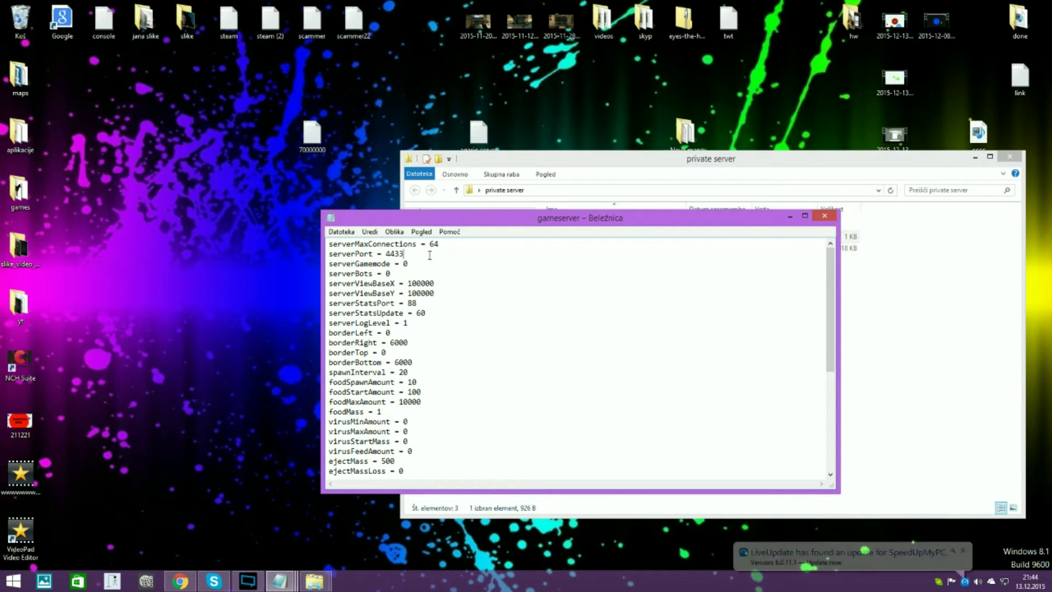
click(825, 216)
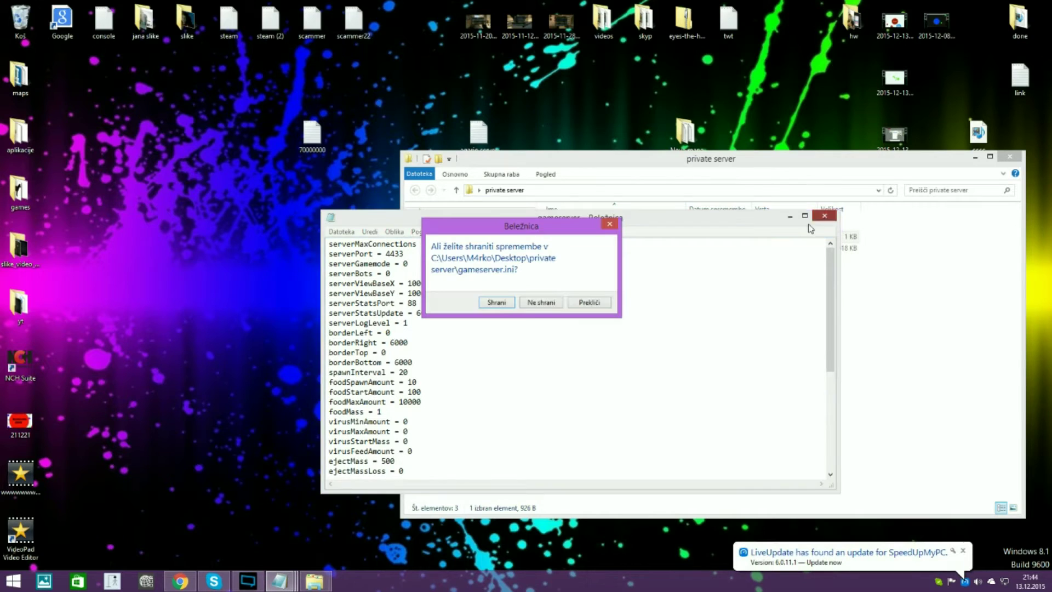
click(496, 303)
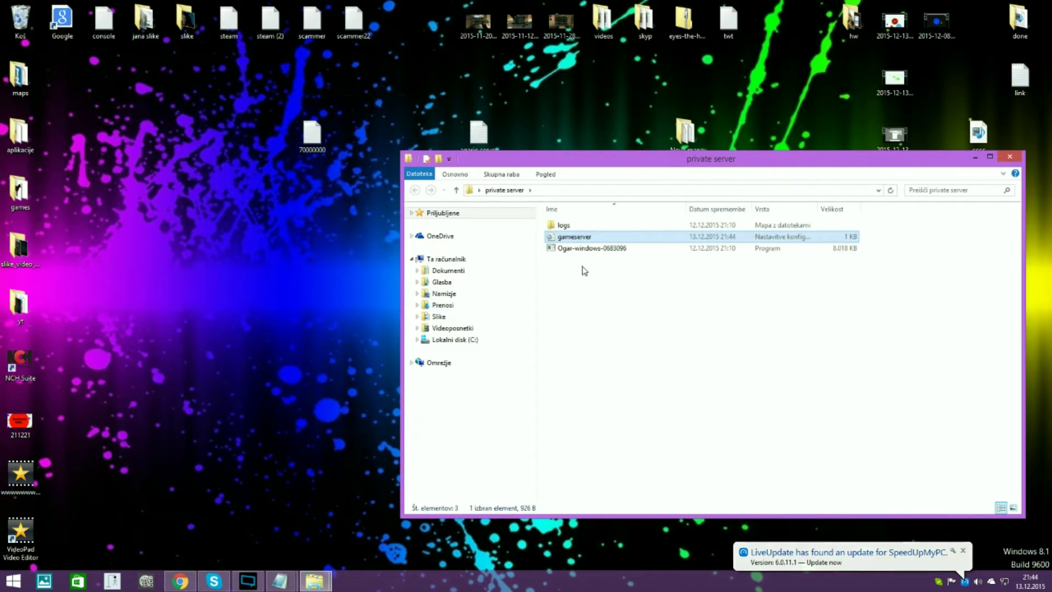
Start Ogar-windows-0683096 from the private server folder and minimize its console window.
double_click(583, 248)
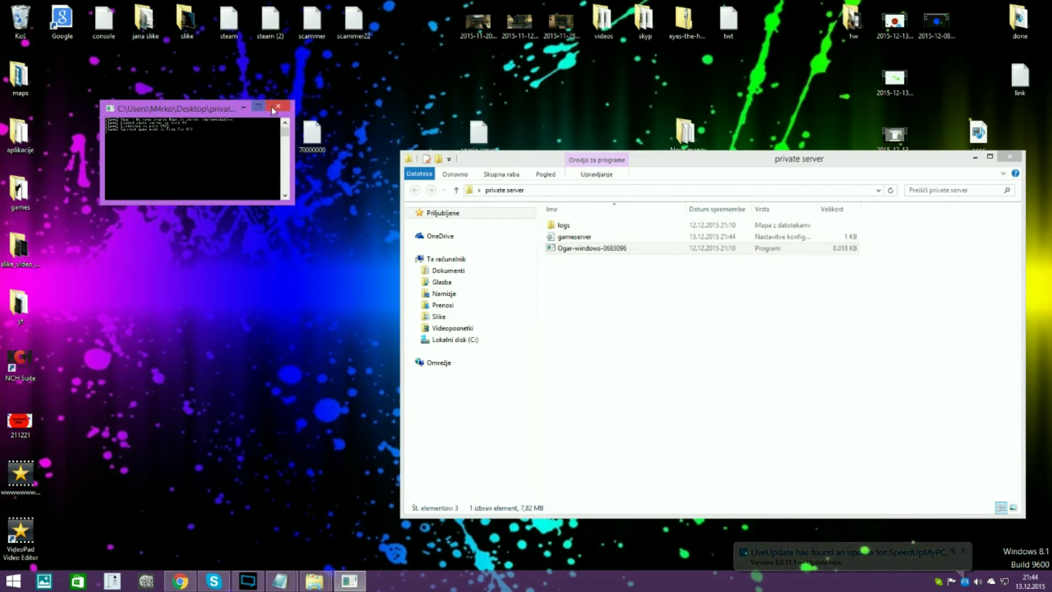
click(243, 107)
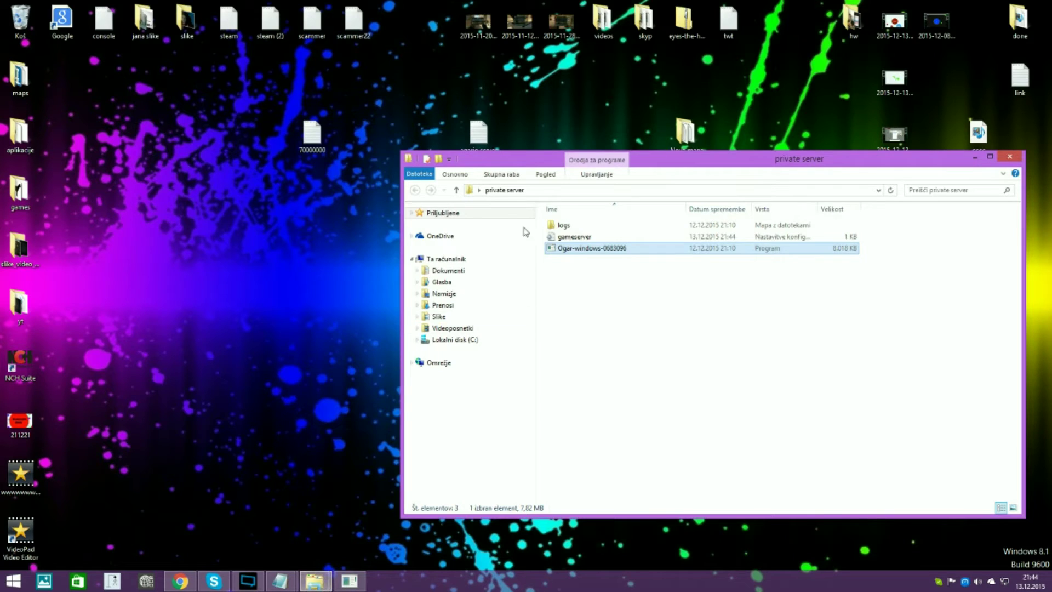
Reopen the gameserver file, select its serverPort value, and close the Prenosi folder window.
double_click(574, 236)
click(411, 255)
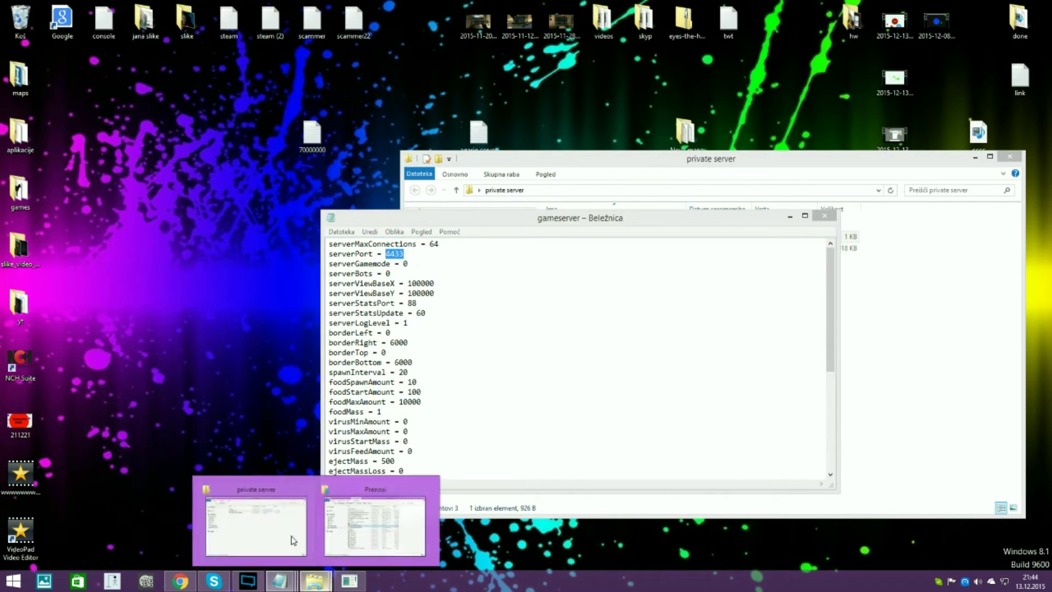
click(255, 539)
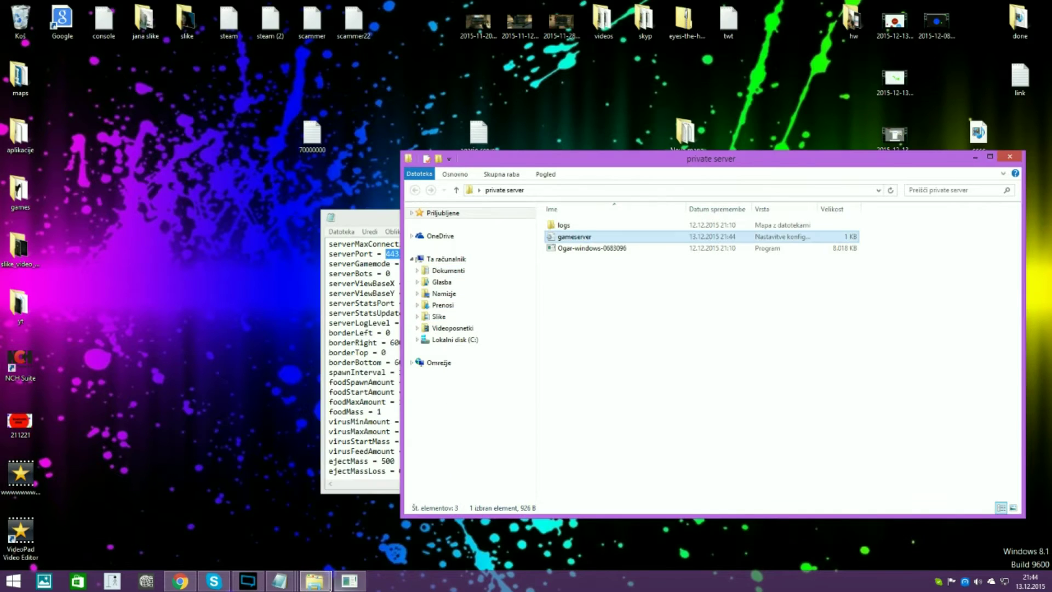
click(376, 521)
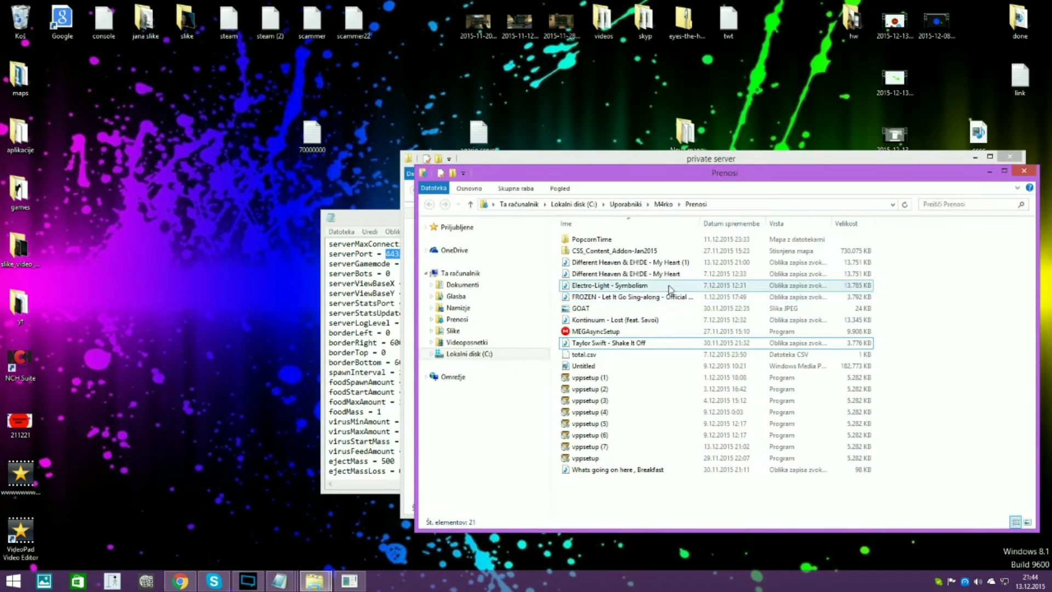
click(1024, 171)
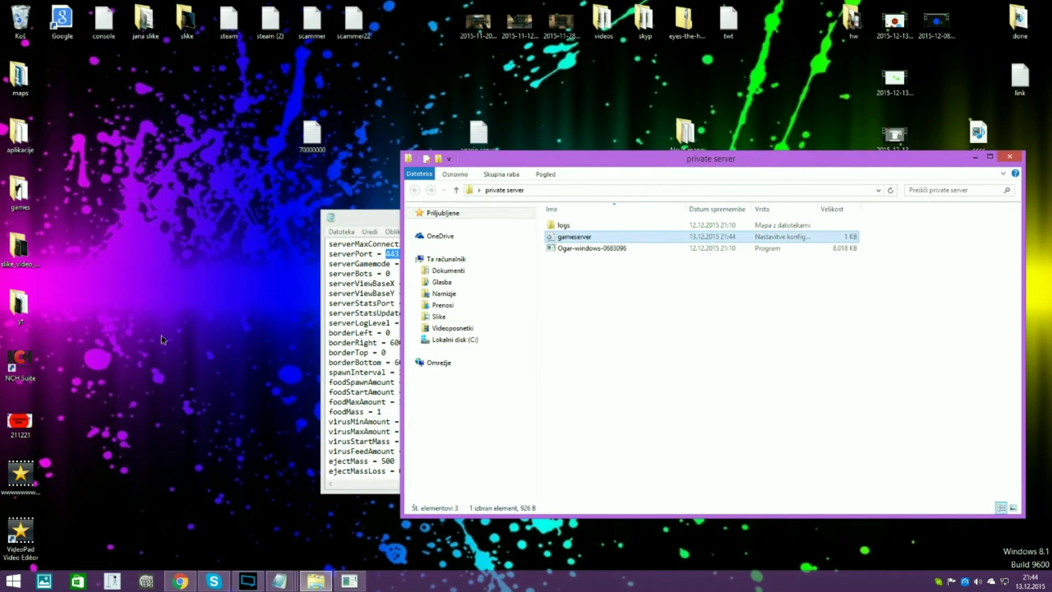
Move the private server window aside and open text file 1 from the Nova mapa folder.
drag(570, 160, 615, 195)
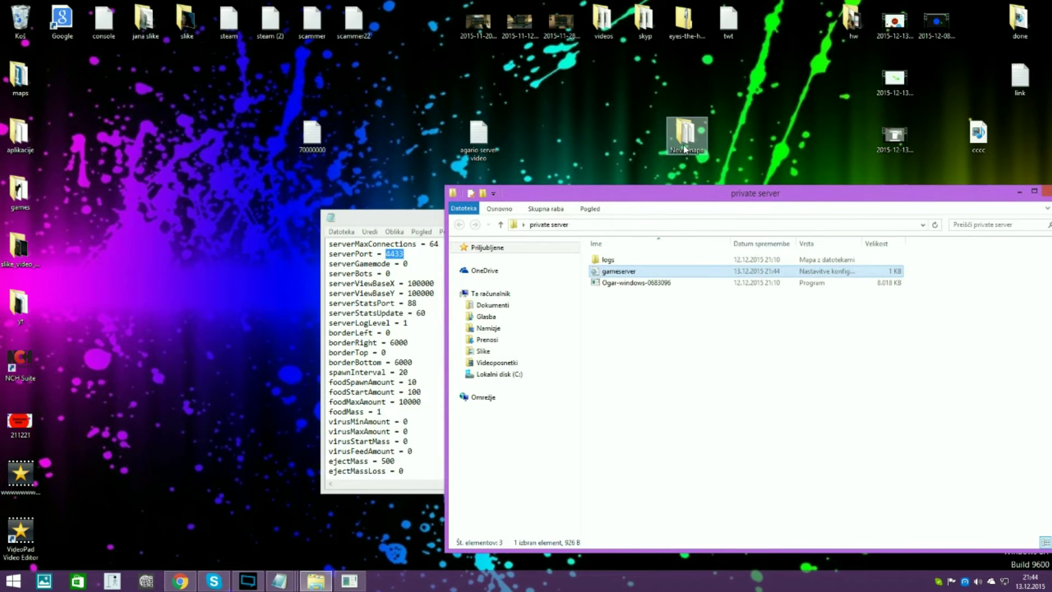
double_click(685, 143)
double_click(161, 81)
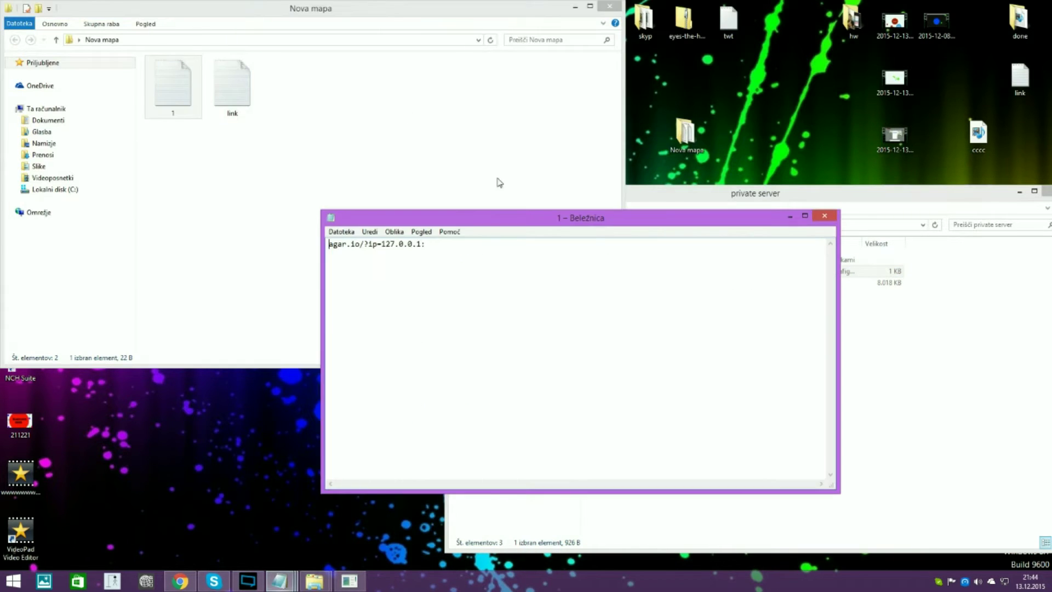
Copy the address agar.io/?ip=127.0.0.1: from text file 1 and minimize the Nova mapa and text file windows.
drag(481, 253, 295, 229)
right_click(364, 246)
click(386, 283)
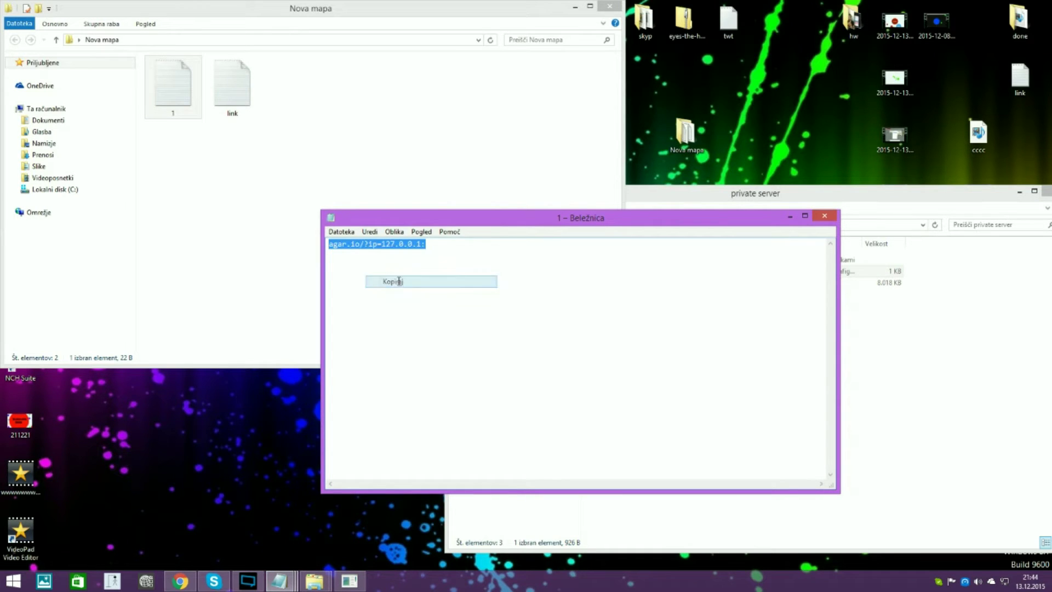
click(576, 10)
click(789, 216)
Switch to Chrome and replace the current page address with the copied agar.io/?ip=127.0.0.1: without loading it.
click(180, 581)
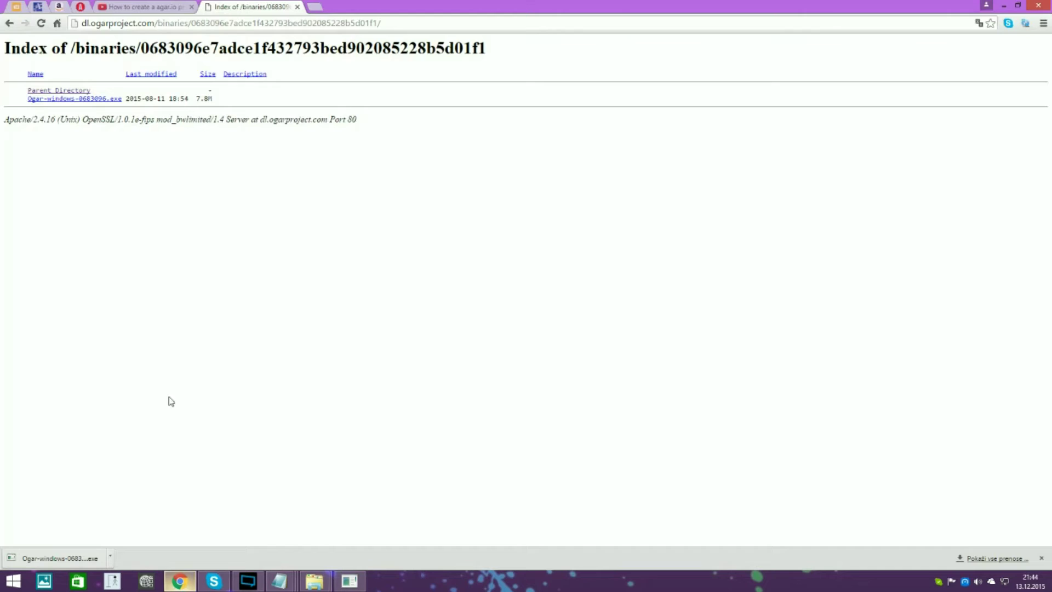
click(289, 24)
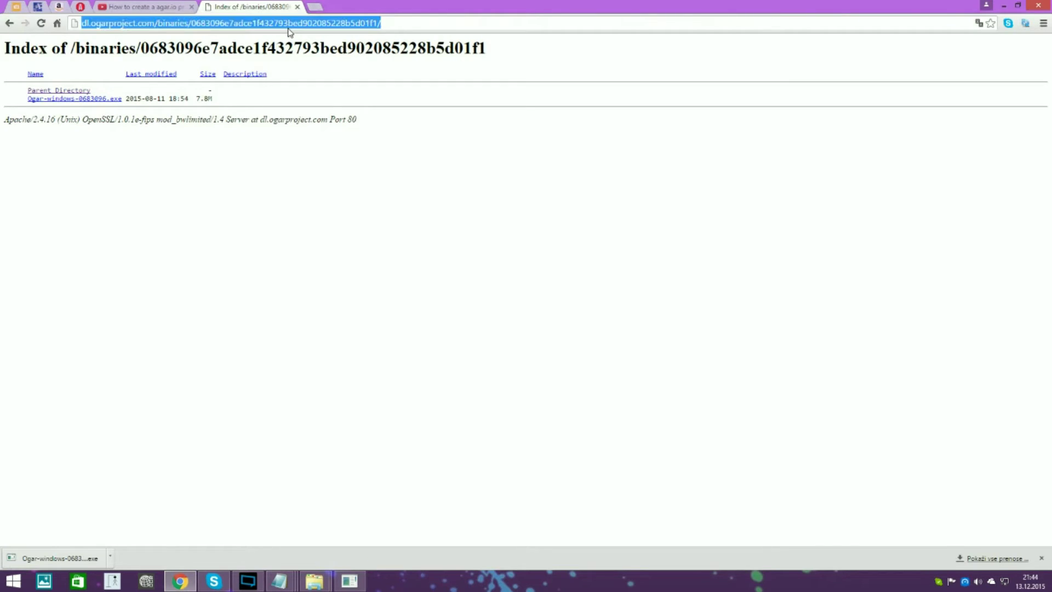
key(ctrl+v)
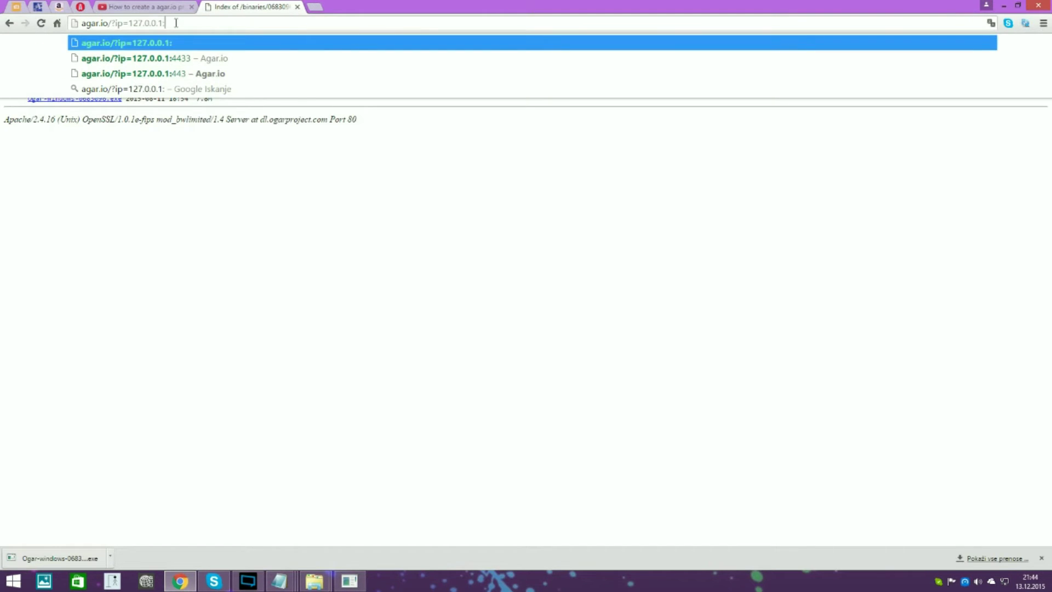
Close all open File Explorer and Notepad windows.
click(279, 581)
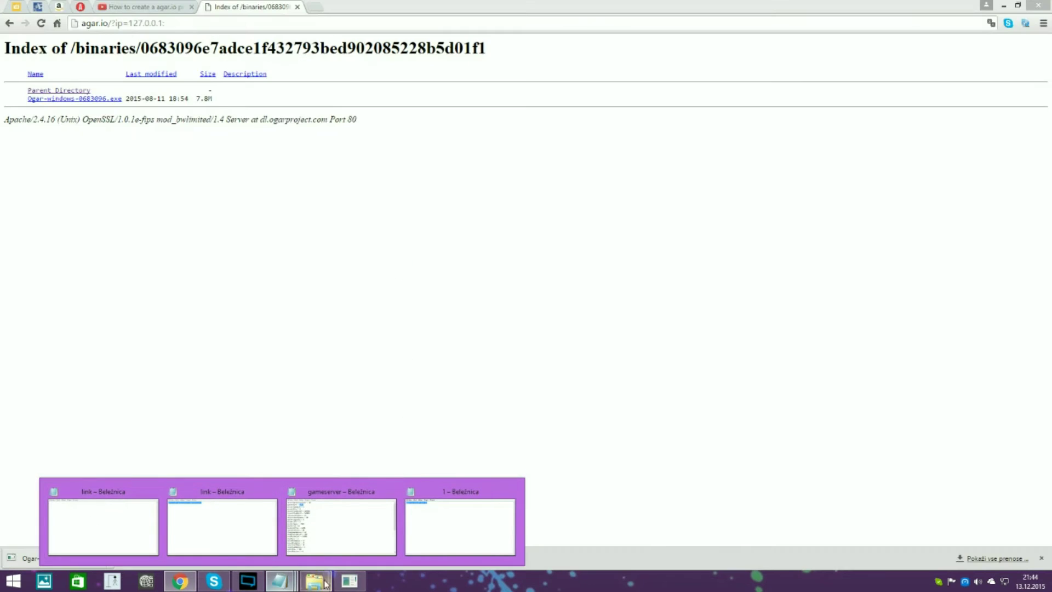
mouse_move(314, 581)
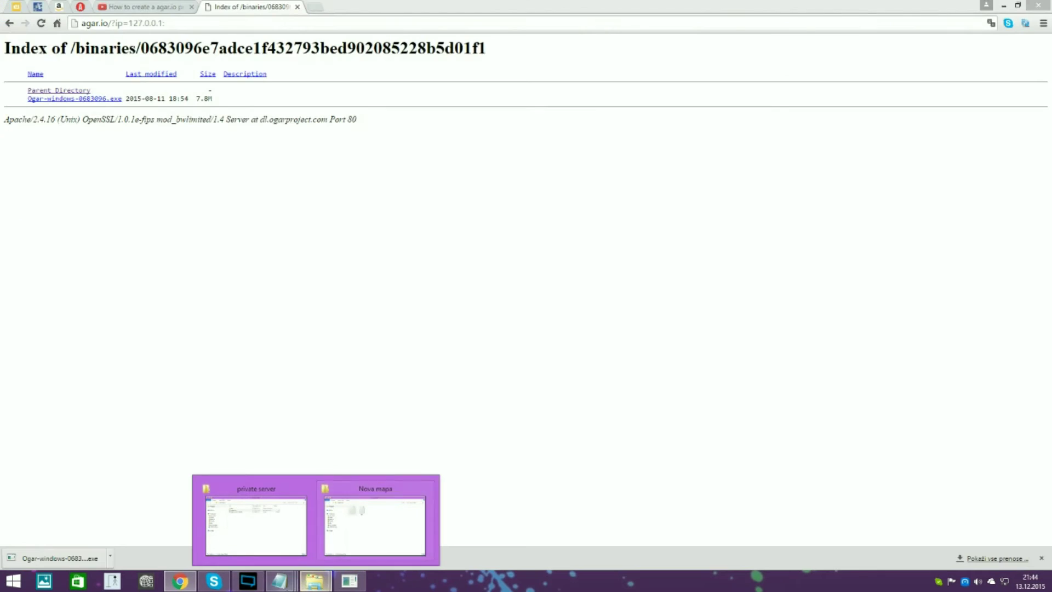
right_click(314, 581)
click(292, 551)
right_click(279, 581)
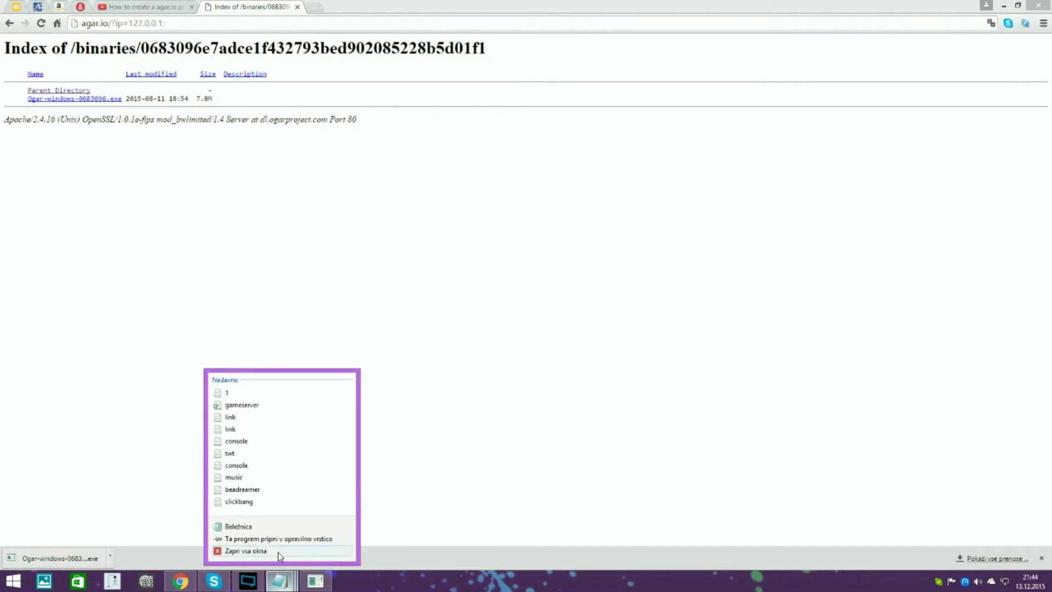
click(277, 551)
Open the gameserver file from the private server folder on the desktop and copy its serverPort value.
key(super+d)
click(687, 149)
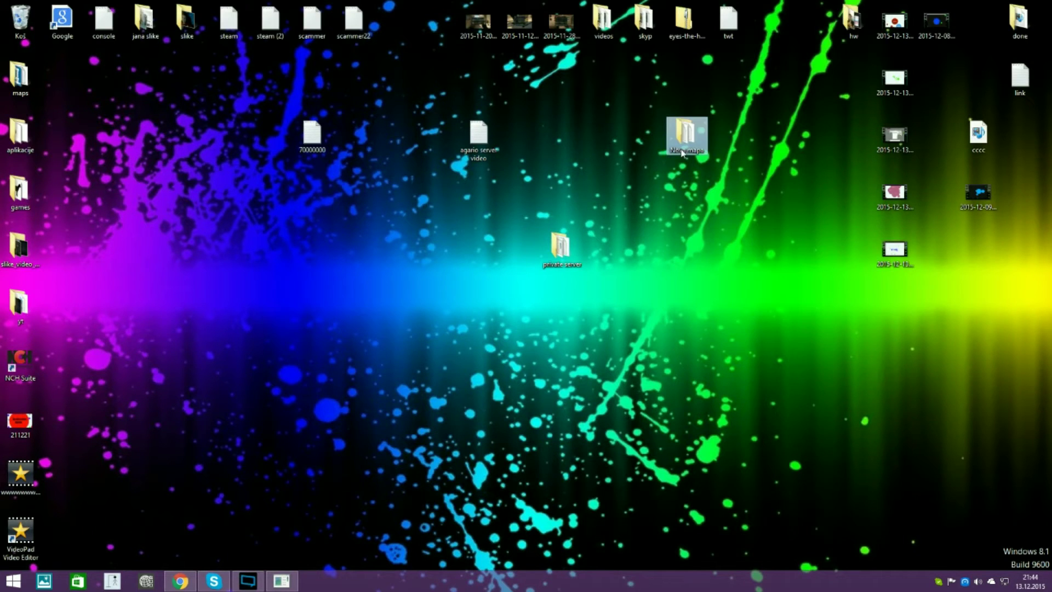
double_click(560, 247)
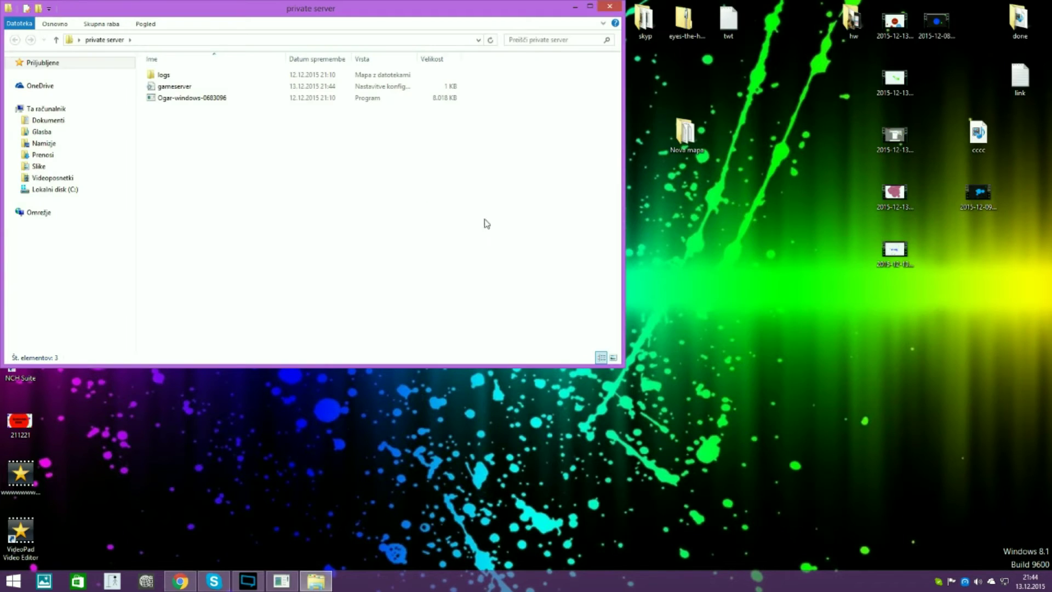
double_click(191, 89)
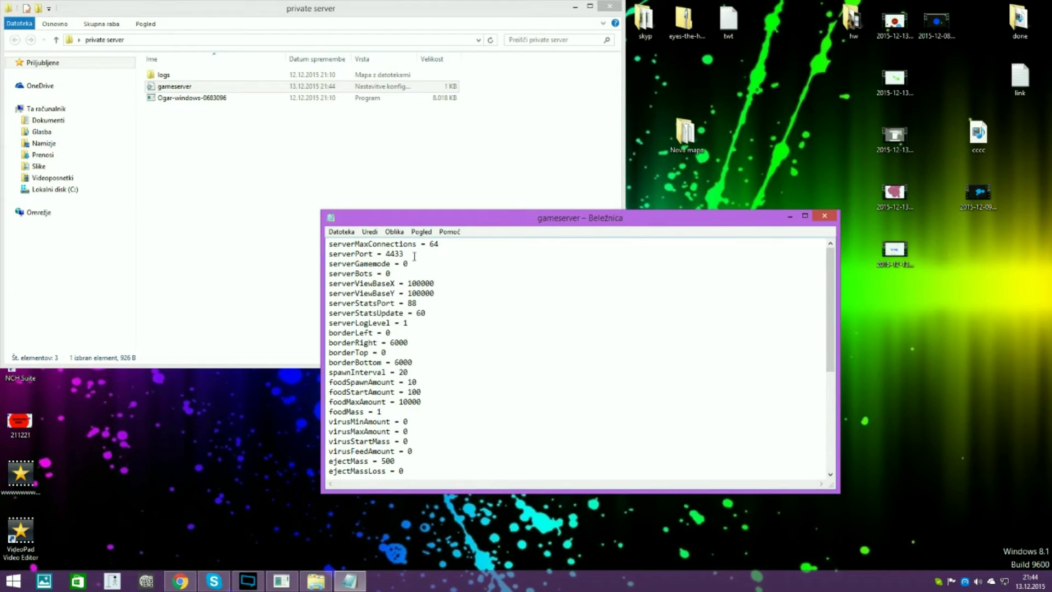
mouse_move(404, 254)
mouse_down()
mouse_move(383, 244)
mouse_move(386, 254)
mouse_up()
Append port 4433 to the address in Chrome, load agar.io/?ip=127.0.0.1:4433 and start playing without a nickname.
click(180, 581)
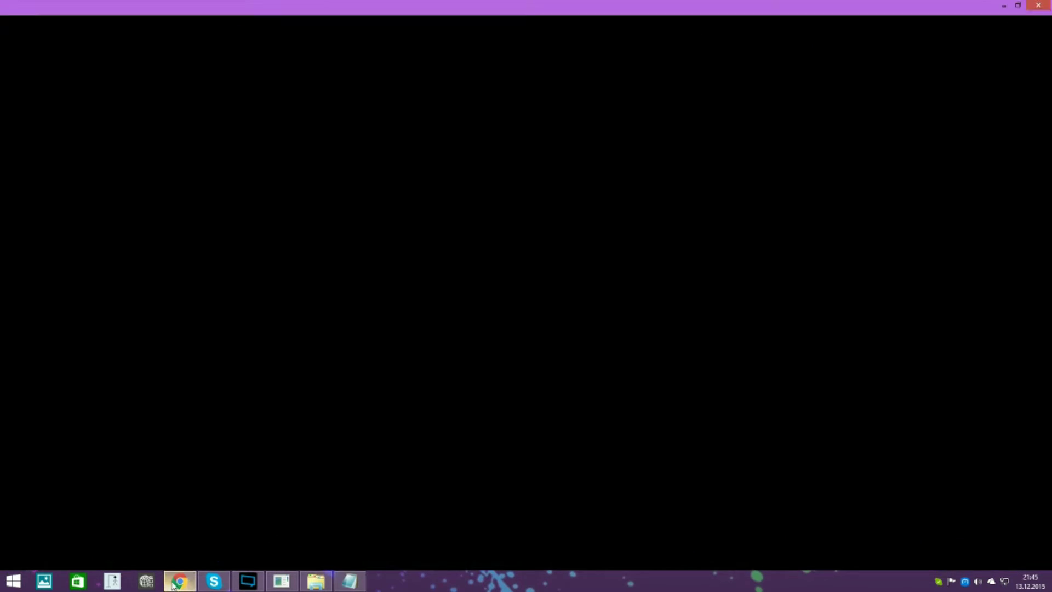
key(ctrl+v)
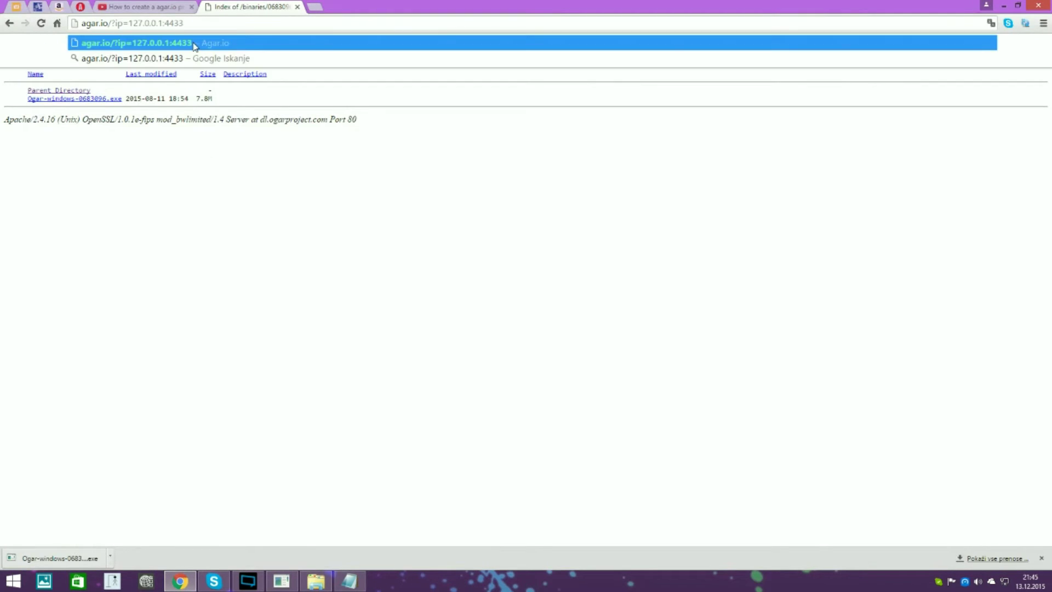
key(Return)
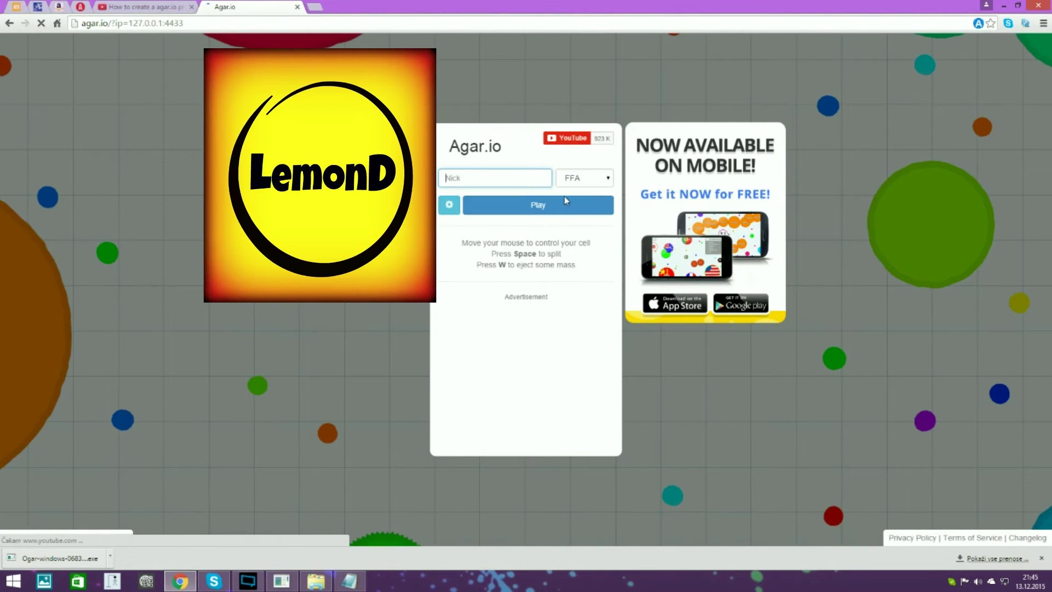
click(530, 204)
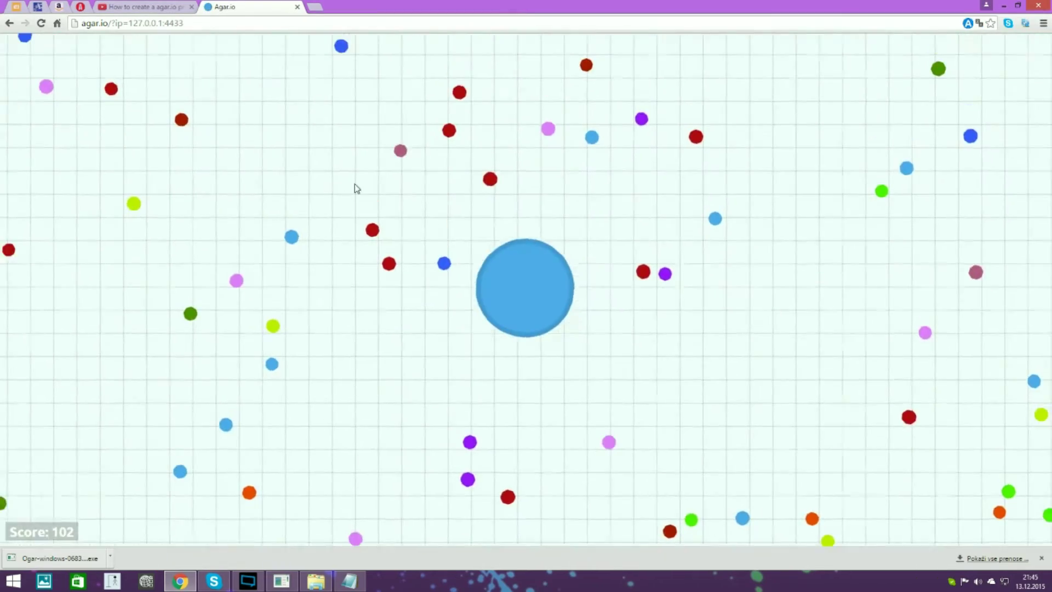
Try out the private server by moving the cell around and splitting it repeatedly.
key(space)
key(space)
key(space)
key(space)
key(space)
key(space)
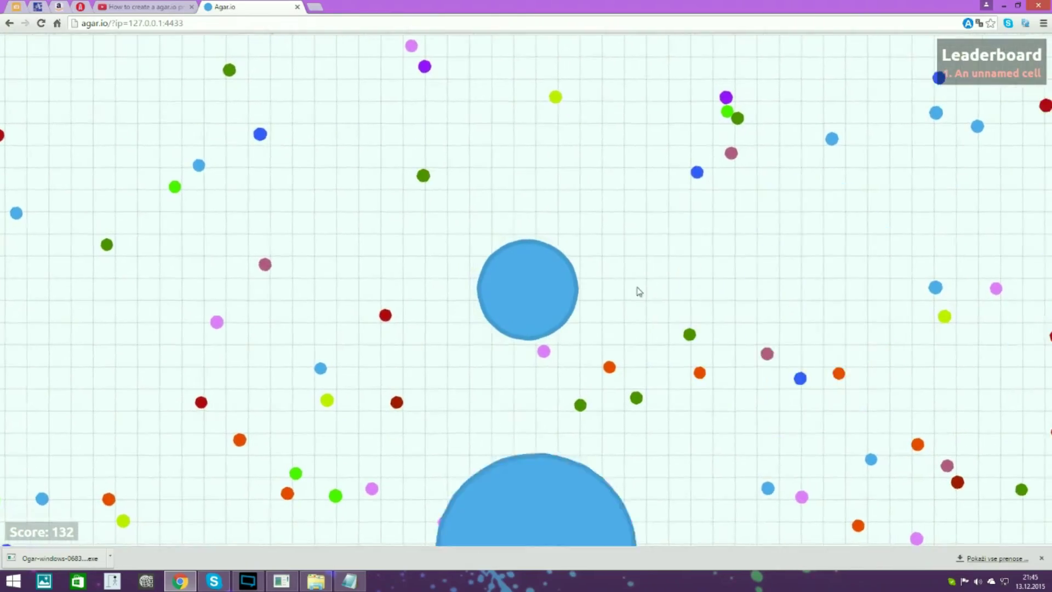
key(space)
key(space)
key(space)
key(space)
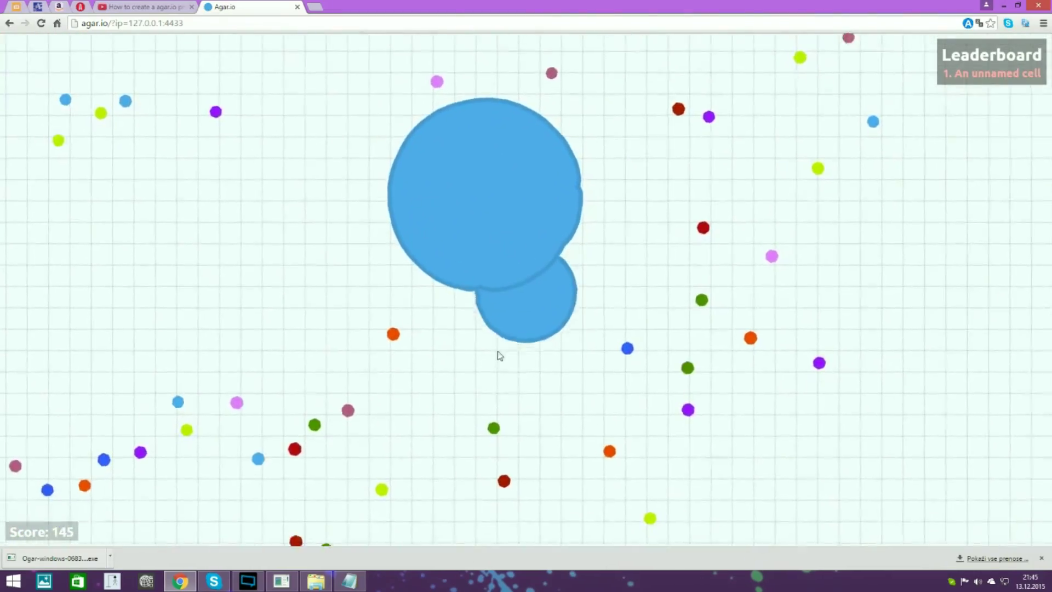
key(space)
key(space)
key(space)
key(space)
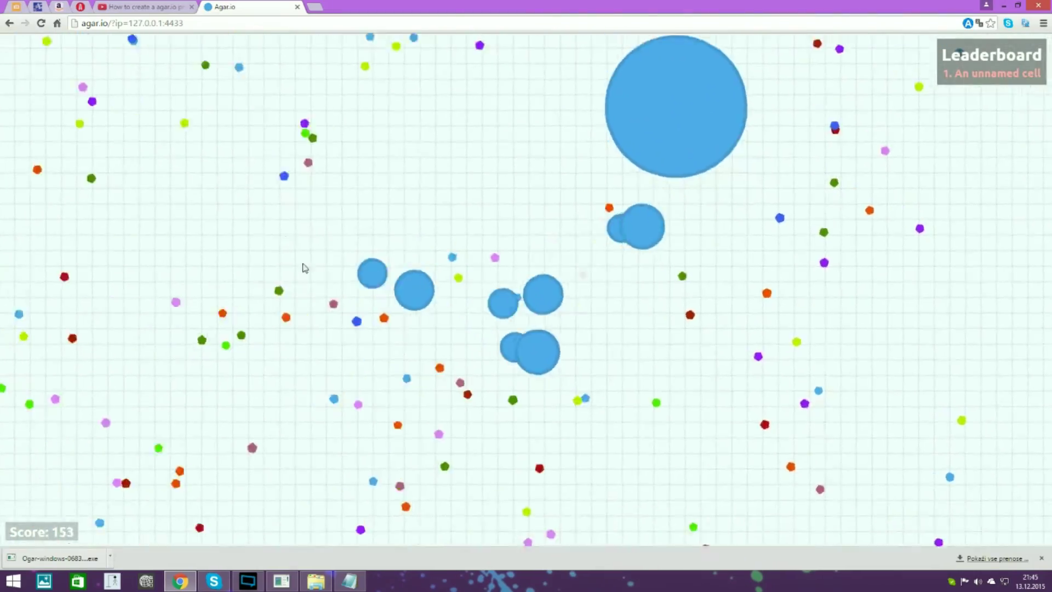
key(space)
key(space)
key(space)
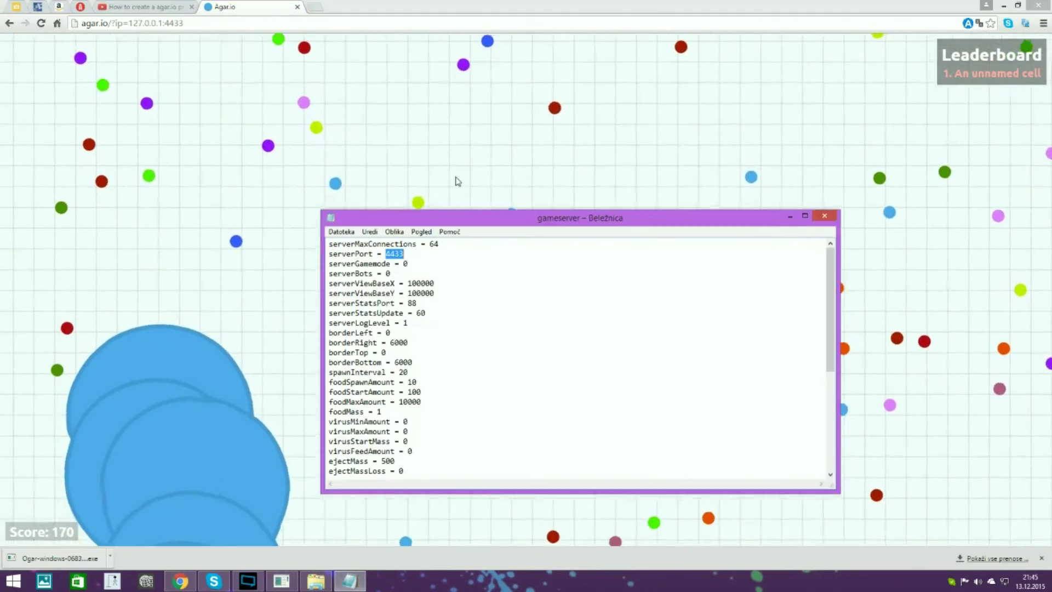
Set playerStartMass to 5000 in the gameserver file and save the change on closing.
click(457, 311)
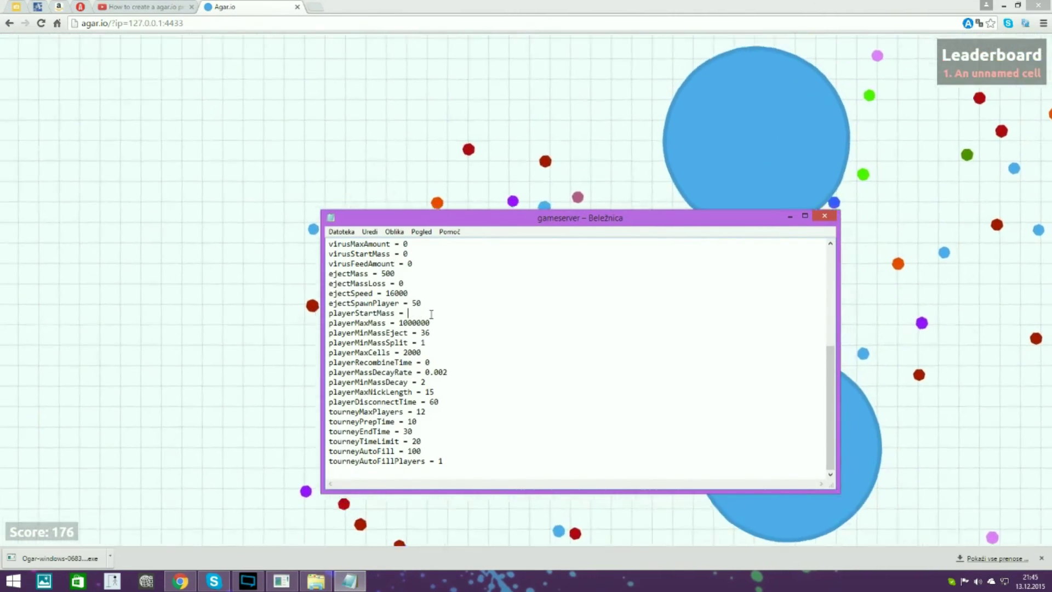
text(000)
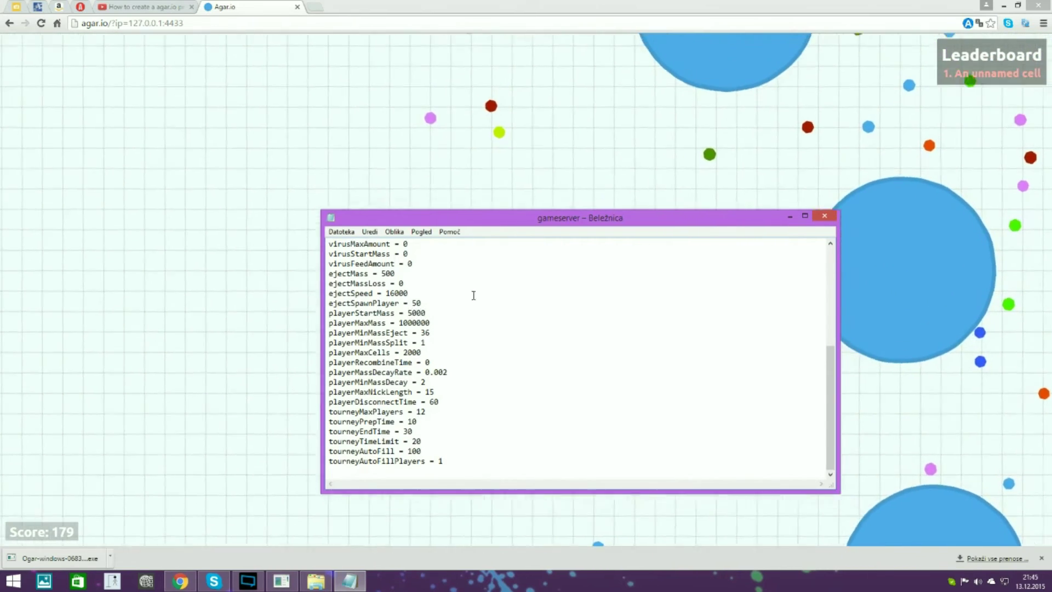
click(823, 217)
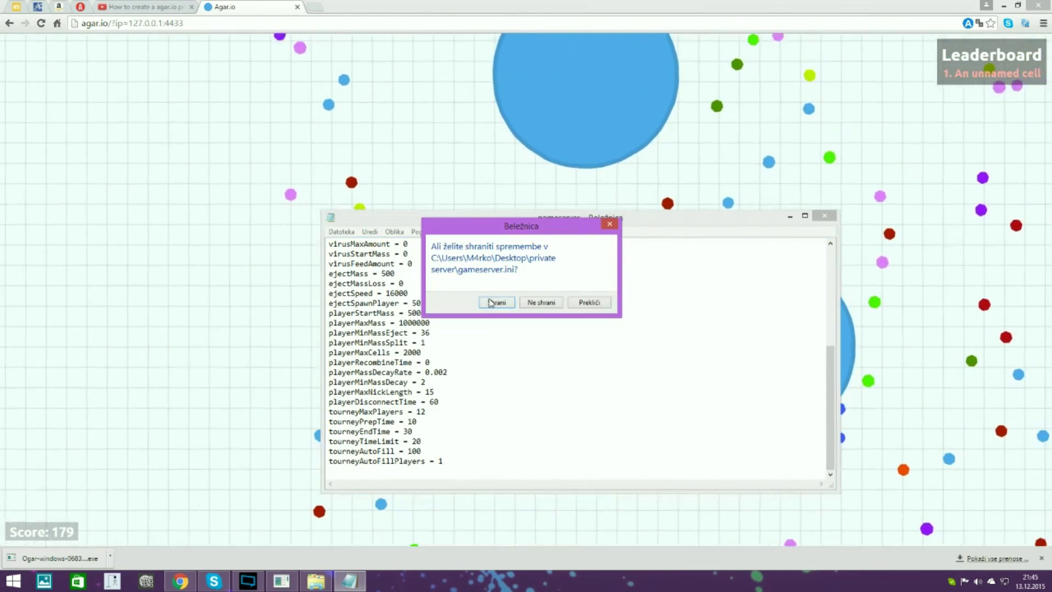
click(496, 301)
Close the running Ogar server and start Ogar-windows-0683096 again from the private server folder.
right_click(304, 585)
click(281, 580)
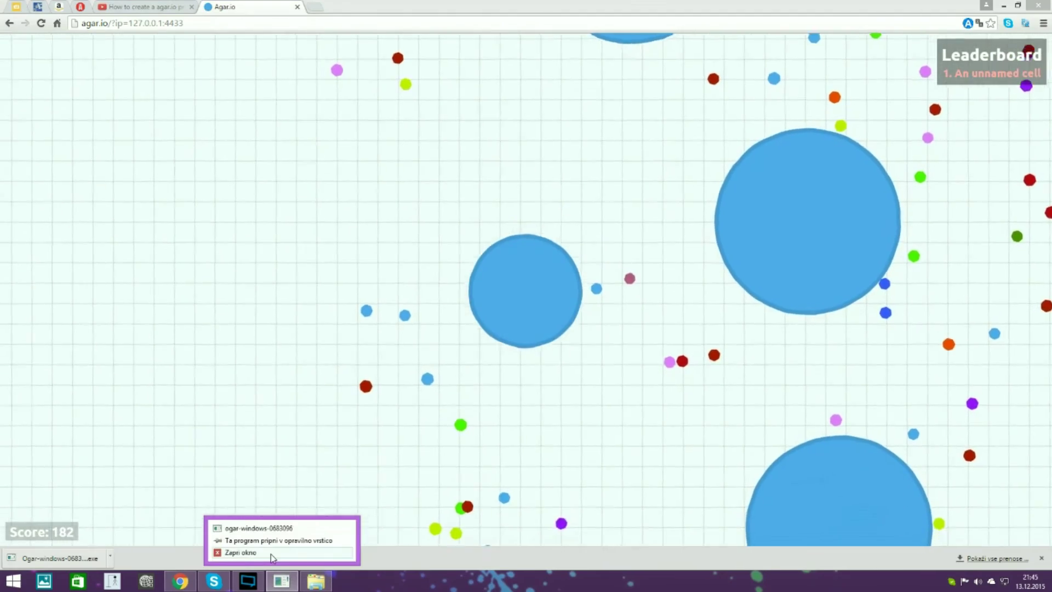
click(270, 554)
click(283, 105)
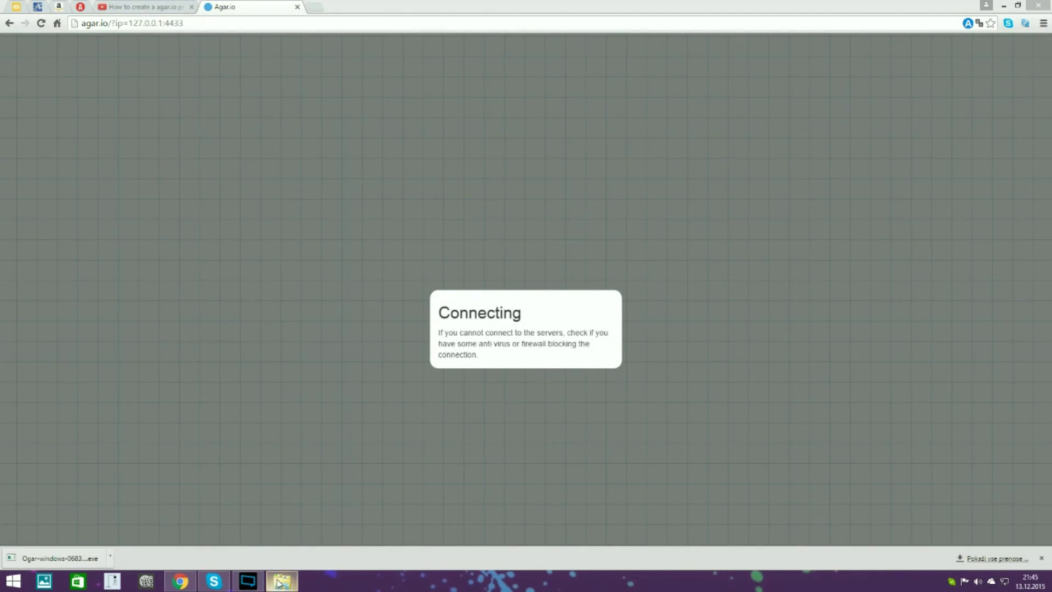
click(280, 582)
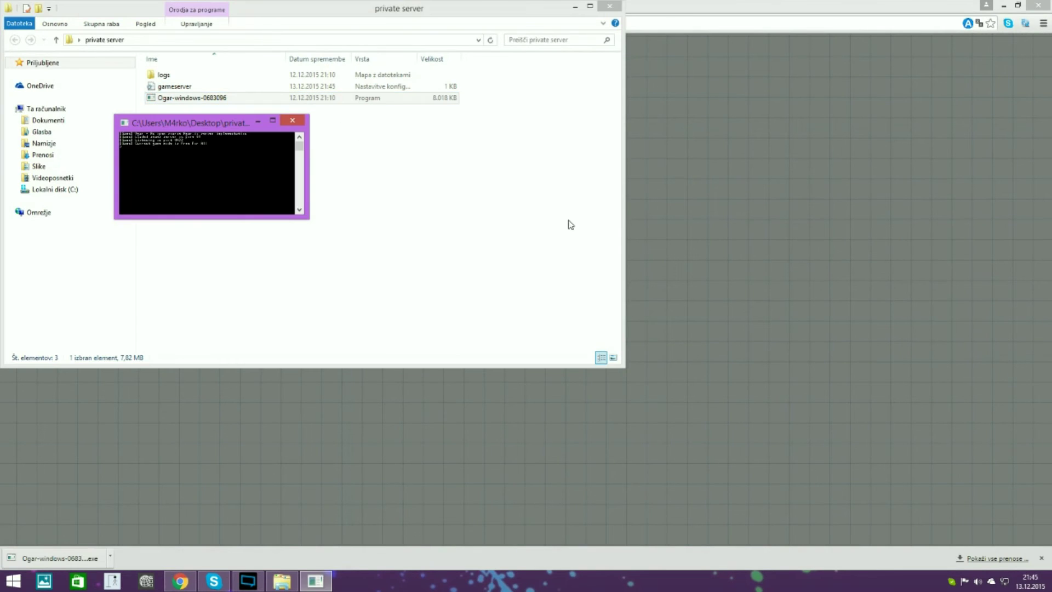
Reload the agar.io page in Chrome and play a new game, splitting the cell repeatedly.
key(alt+Tab)
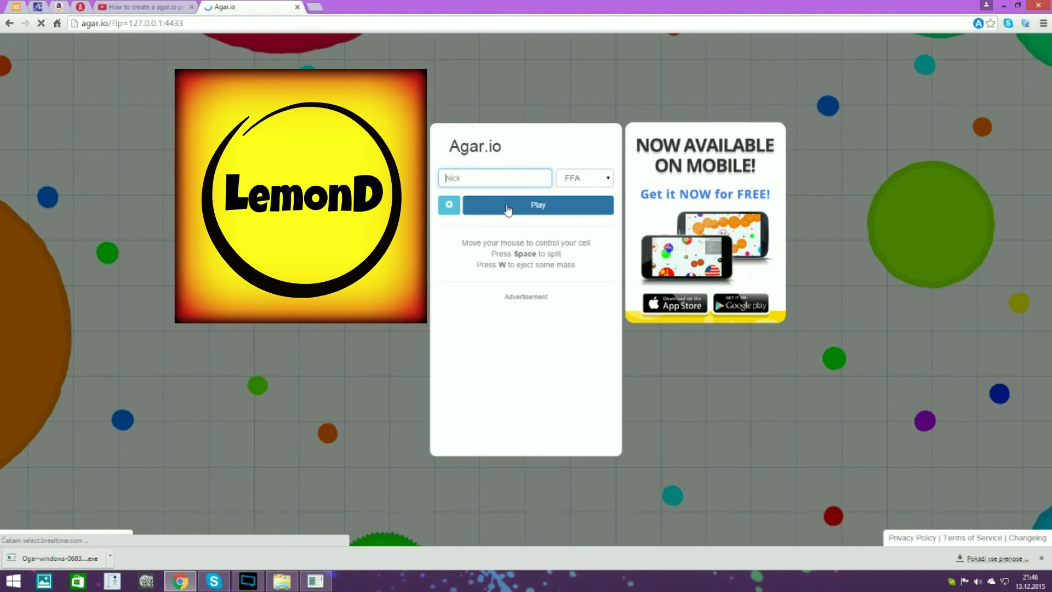
click(508, 209)
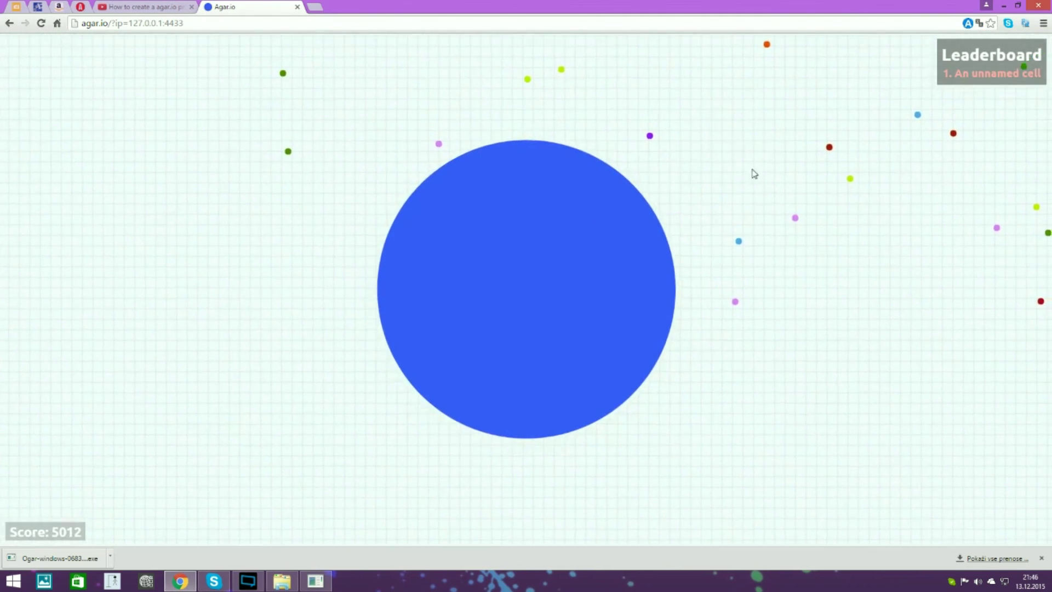
key(space)
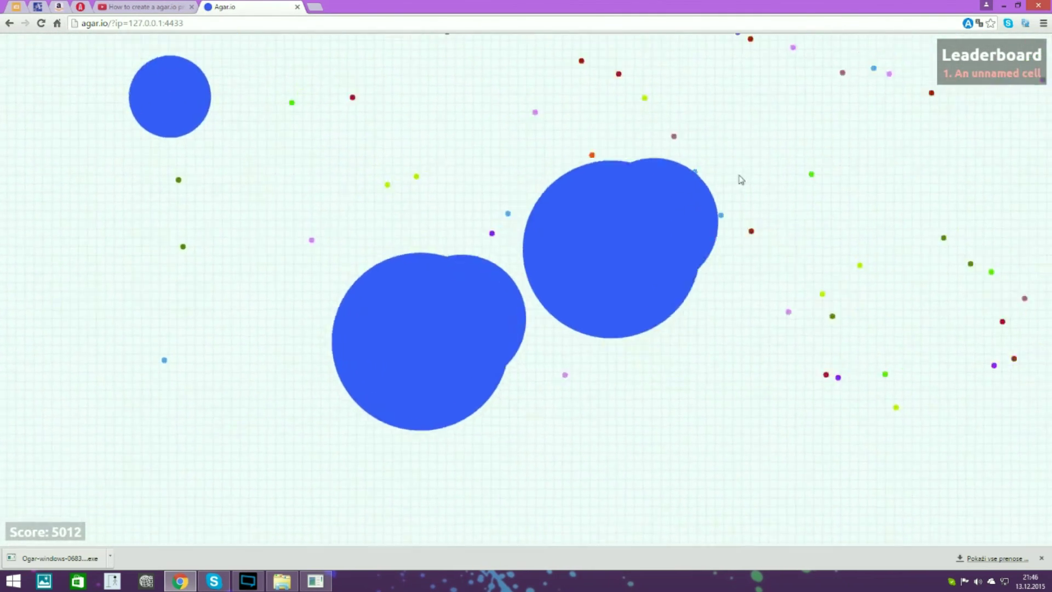
key(space)
key(space)
key(space)
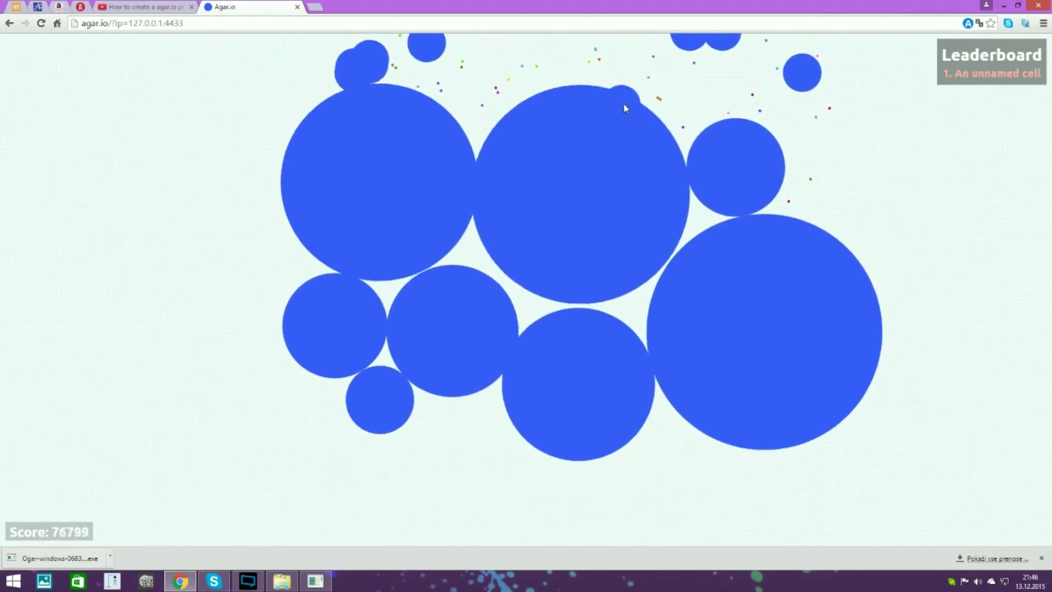
key(space)
key(space)
key(space)
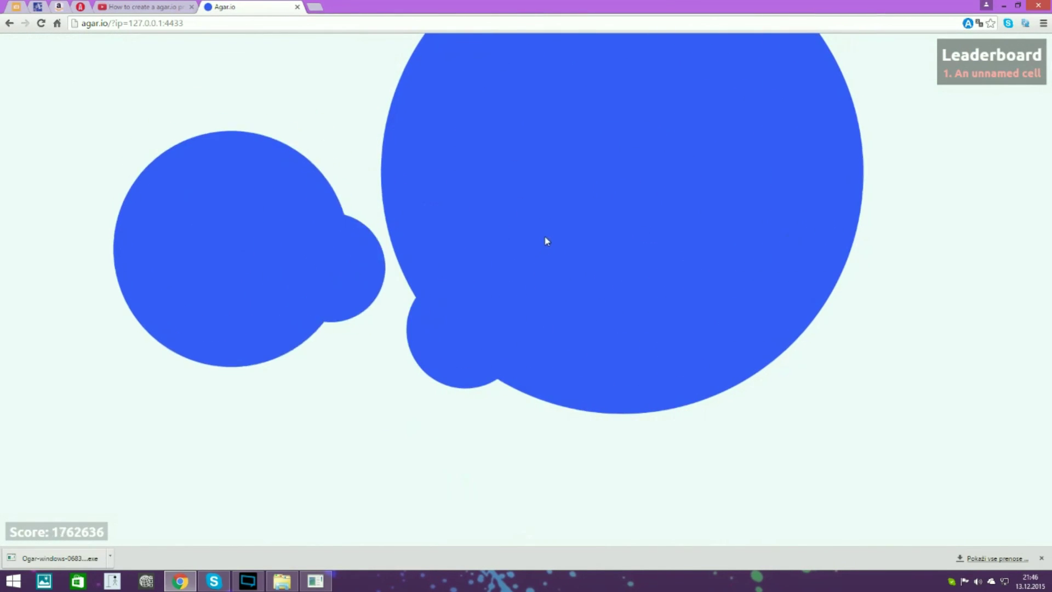
key(space)
key(space)
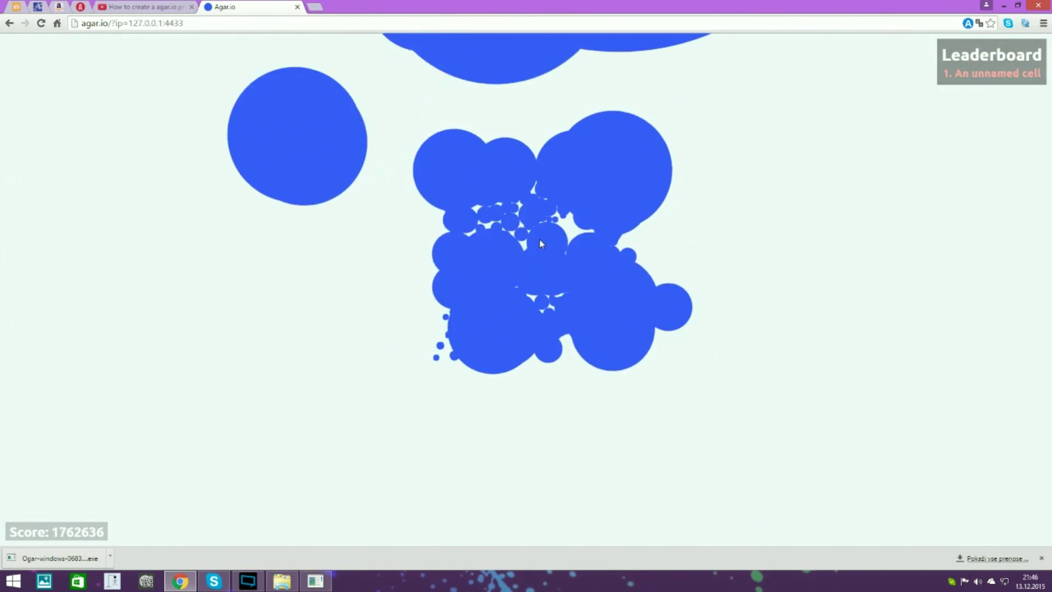